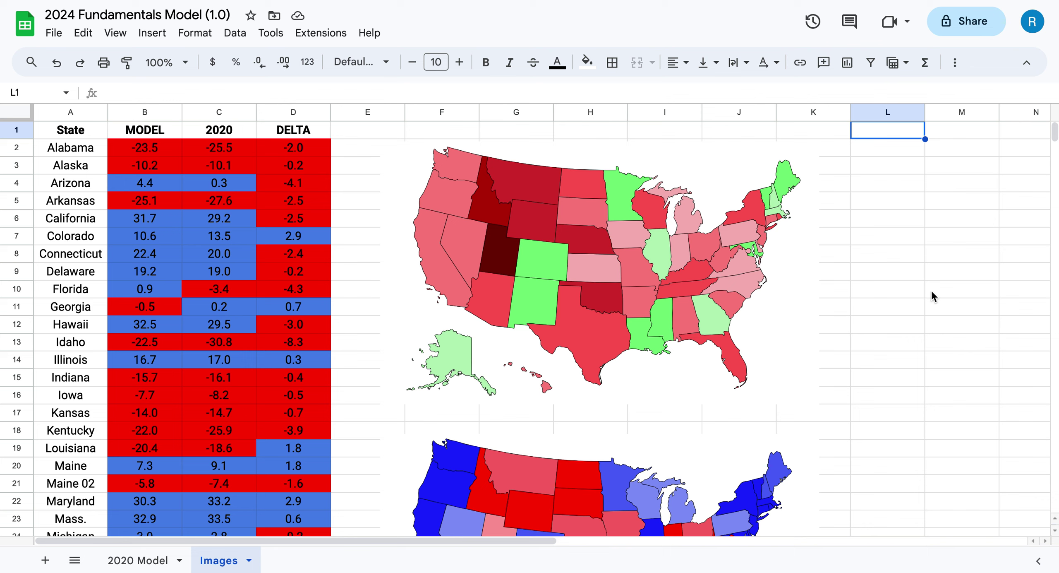
# On the Images sheet, check the DELTA header and Arkansas's DELTA value beside the maps
pyautogui.click(948, 164)
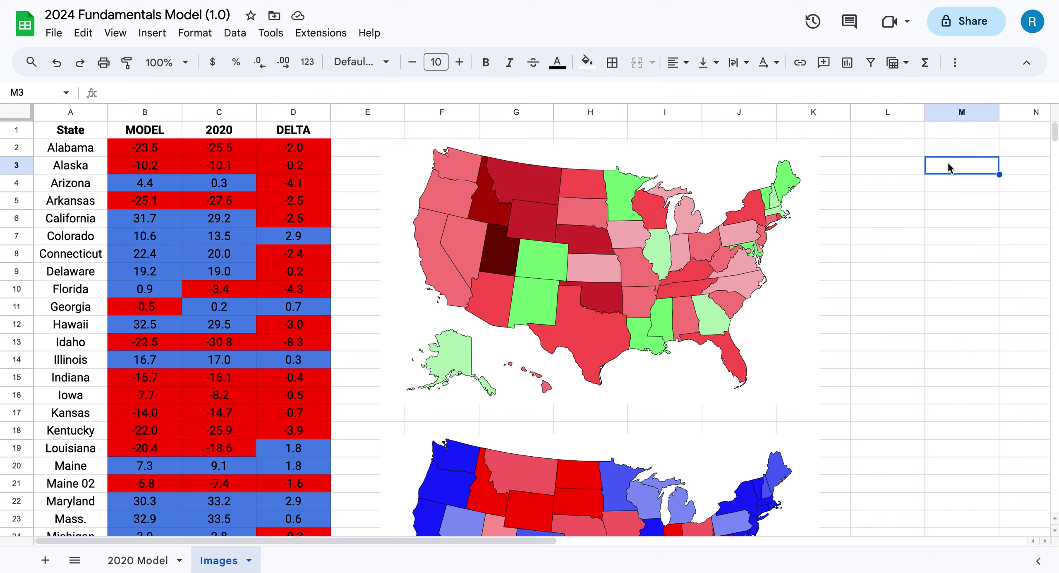
pyautogui.click(894, 250)
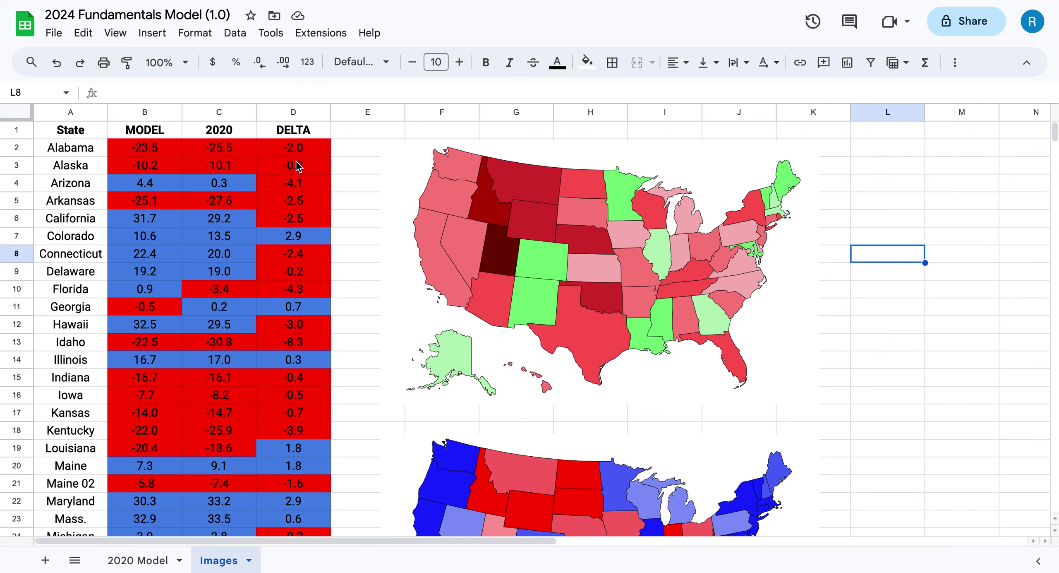
pyautogui.click(299, 139)
pyautogui.click(293, 209)
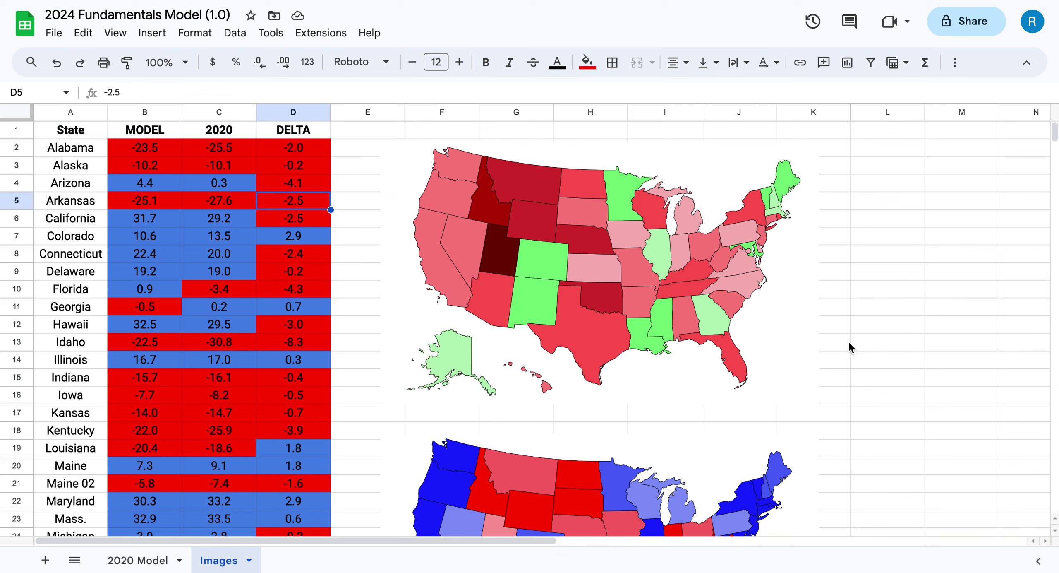
pyautogui.click(907, 269)
pyautogui.click(876, 184)
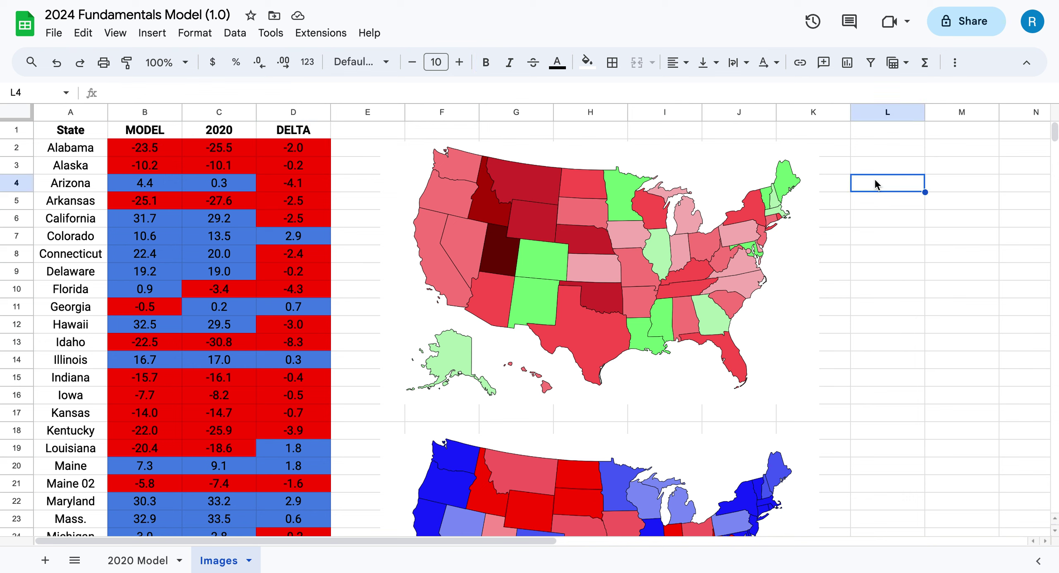
pyautogui.click(884, 153)
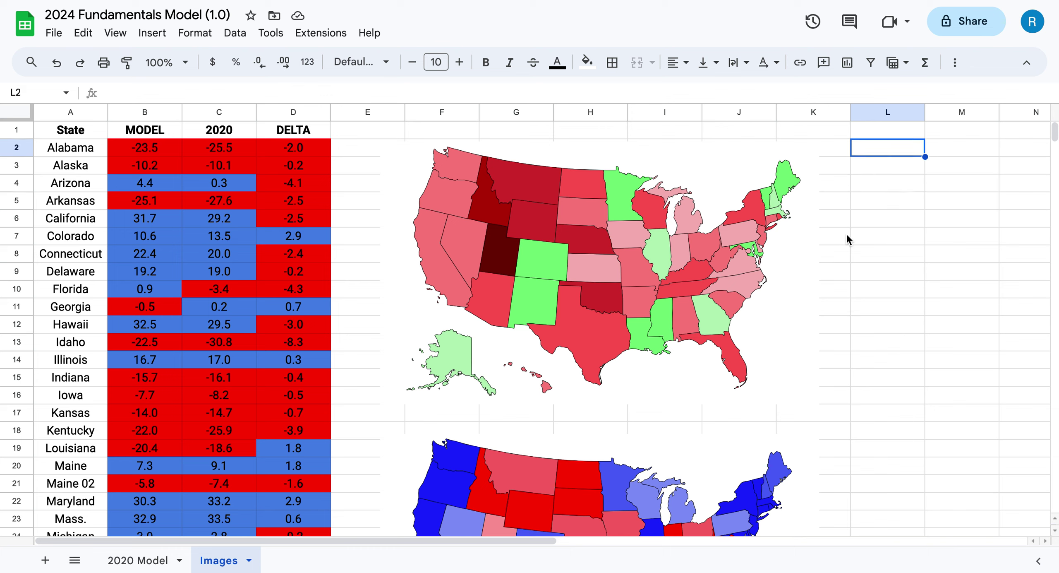
pyautogui.click(938, 166)
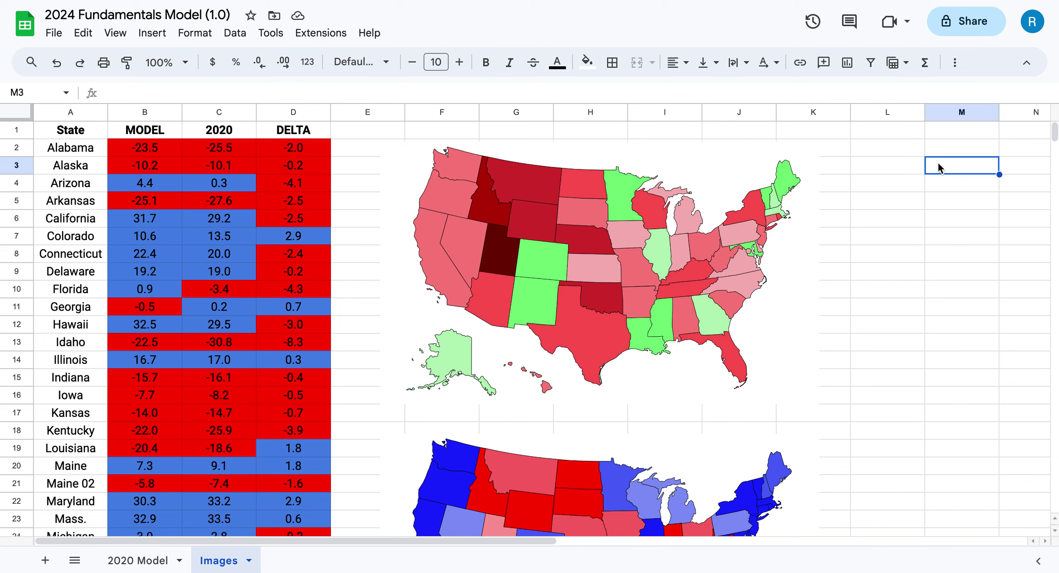
pyautogui.click(939, 250)
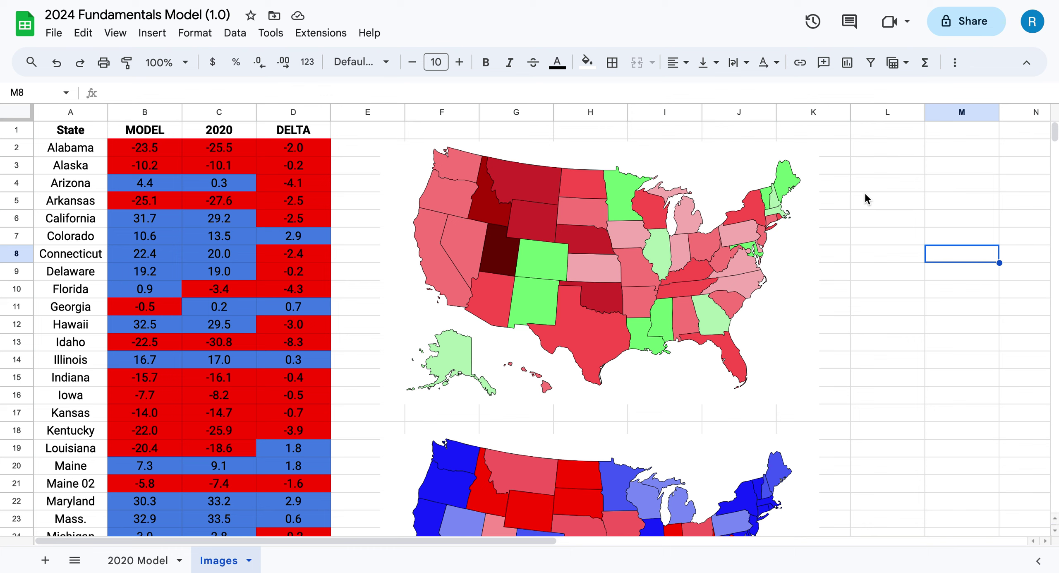
pyautogui.click(877, 234)
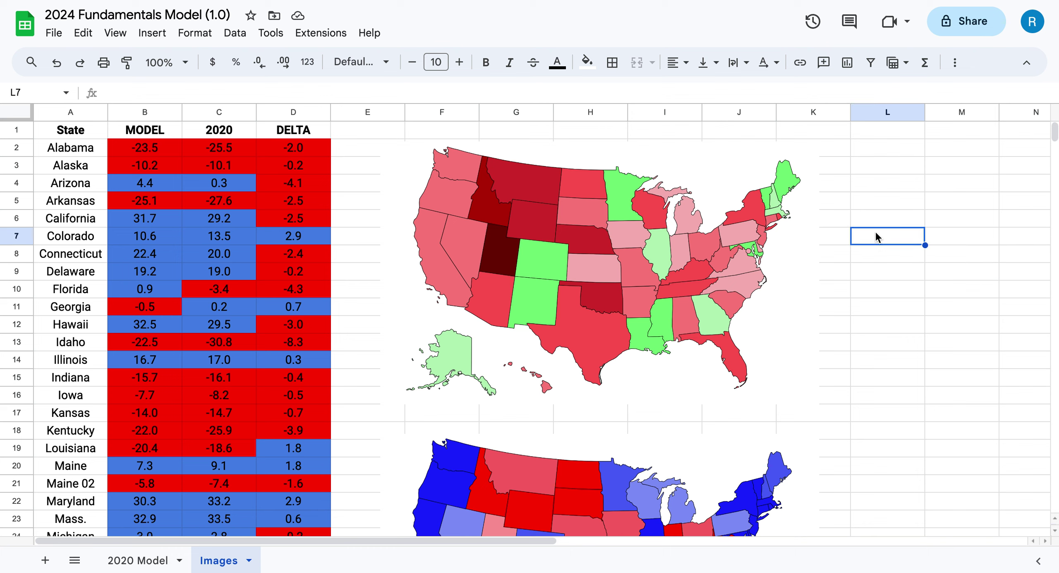
pyautogui.click(911, 188)
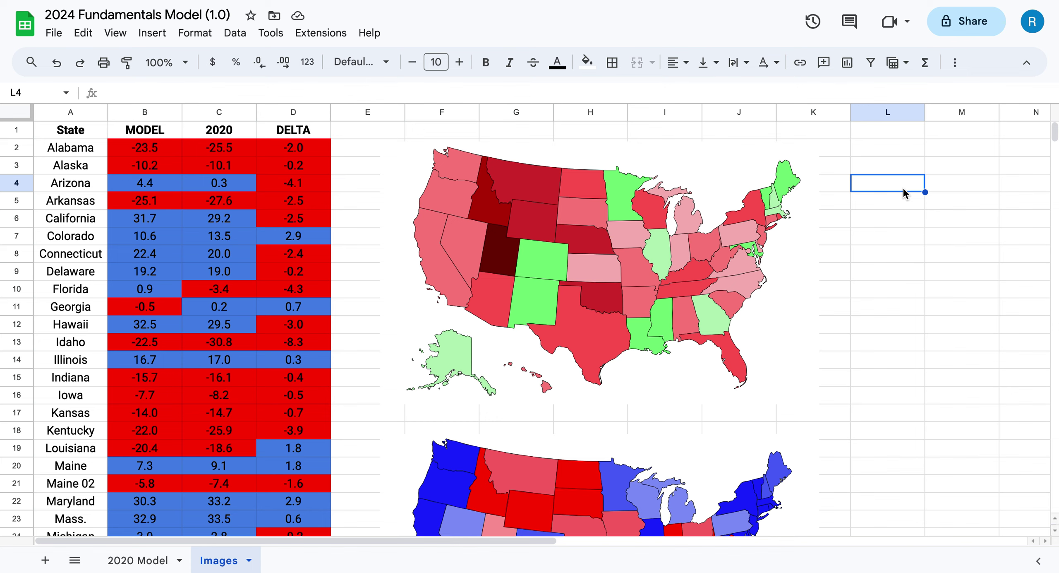
# Scroll the Images table to check Michigan's DELTA in D24 and Arkansas's 2020 value
pyautogui.click(897, 327)
pyautogui.scroll(-3, 897, 331)
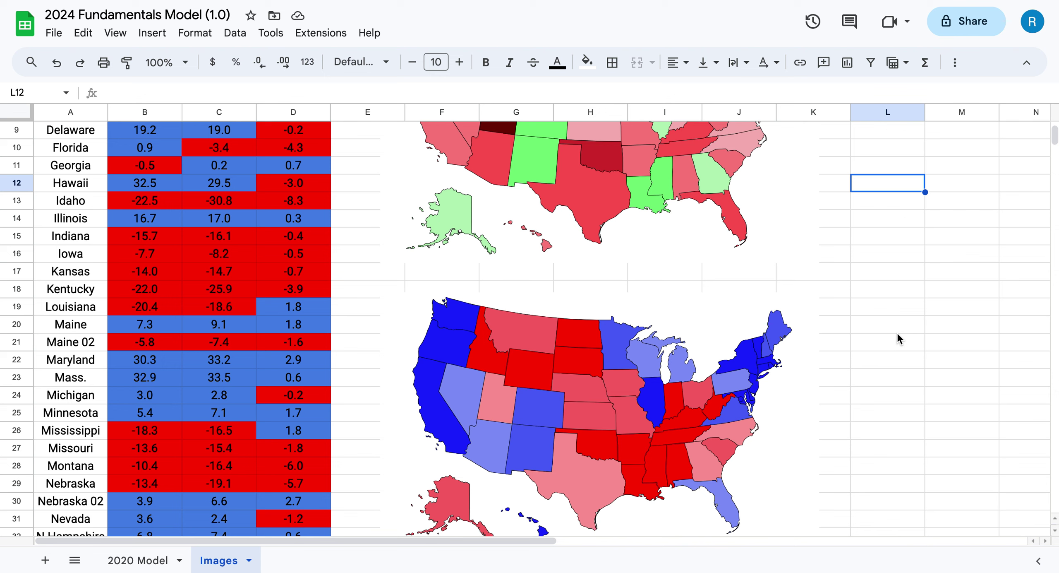
pyautogui.click(858, 349)
pyautogui.scroll(-2, 840, 370)
pyautogui.click(887, 344)
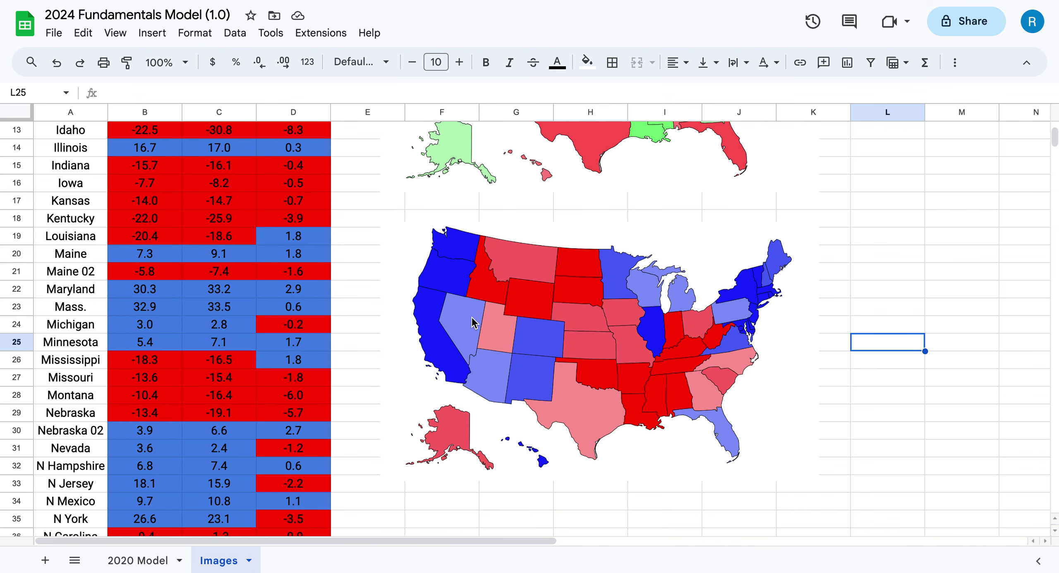
pyautogui.click(869, 320)
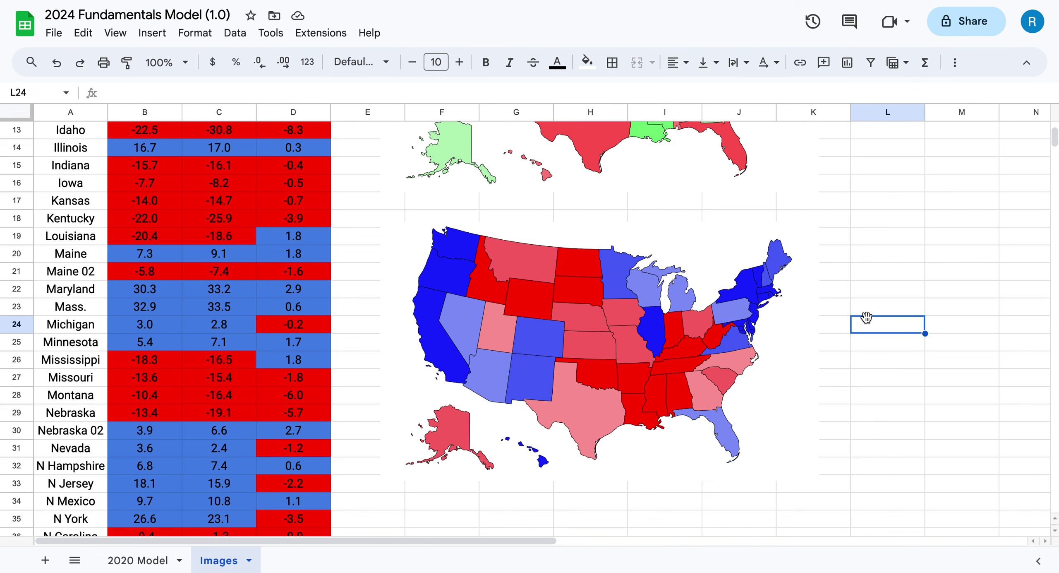
pyautogui.click(294, 324)
pyautogui.scroll(4, 294, 290)
pyautogui.click(219, 200)
pyautogui.scroll(-6, 601, 322)
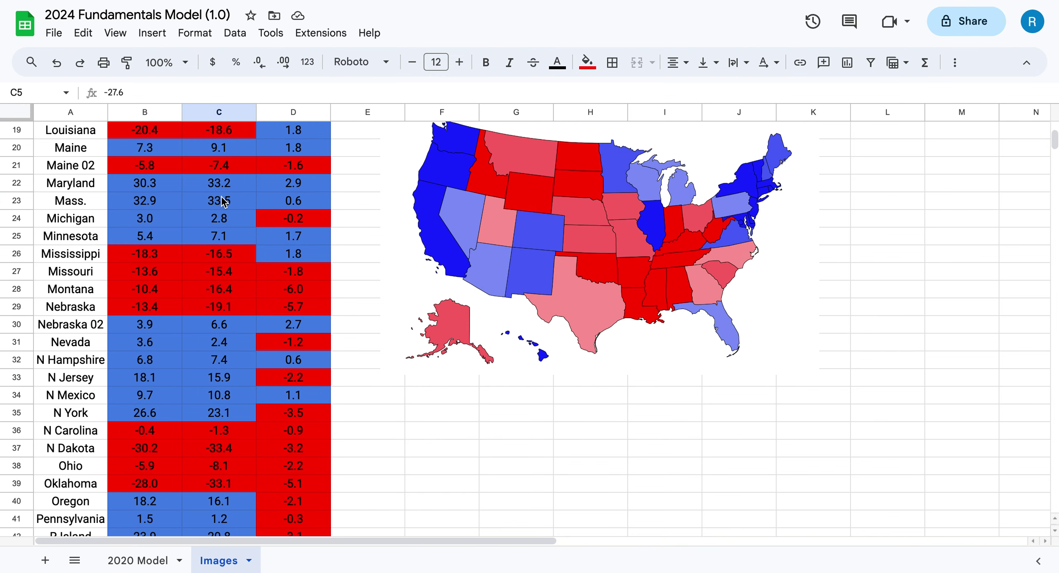
pyautogui.scroll(1, 601, 322)
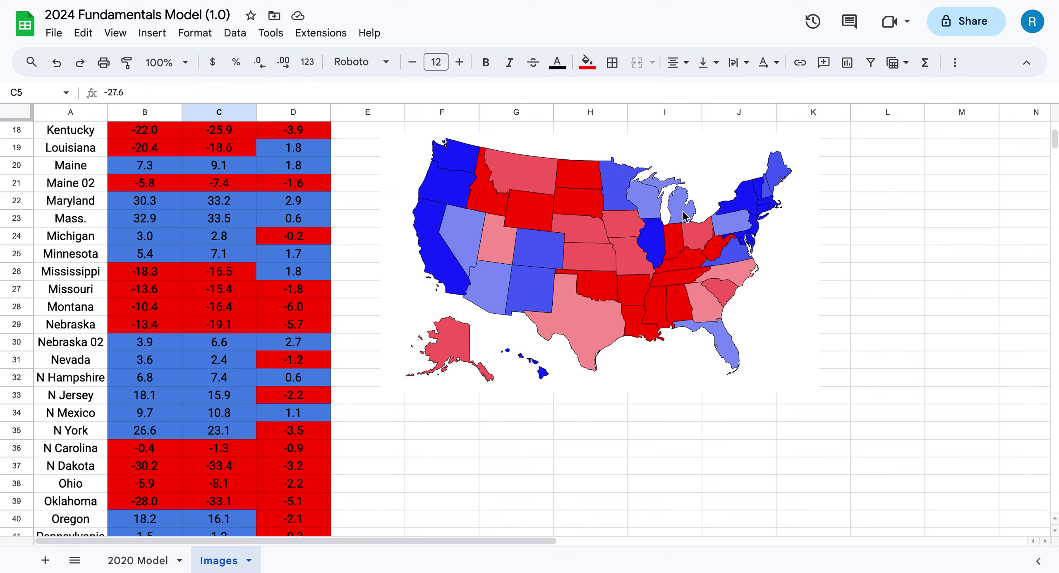
# Compare 2020 values for New Jersey, Michigan and Pennsylvania, plus Michigan's MODEL value
pyautogui.click(891, 242)
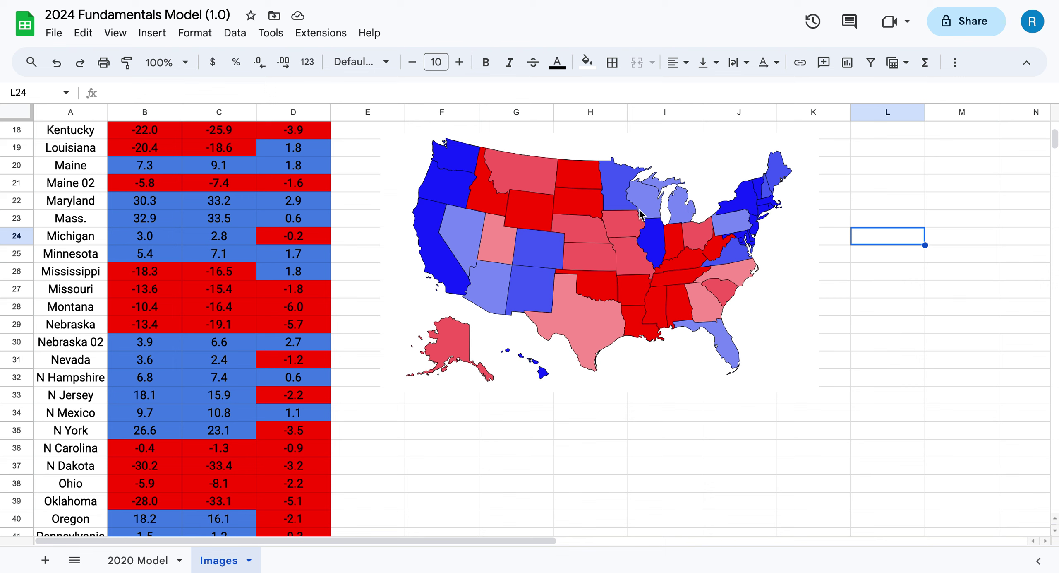
pyautogui.click(237, 395)
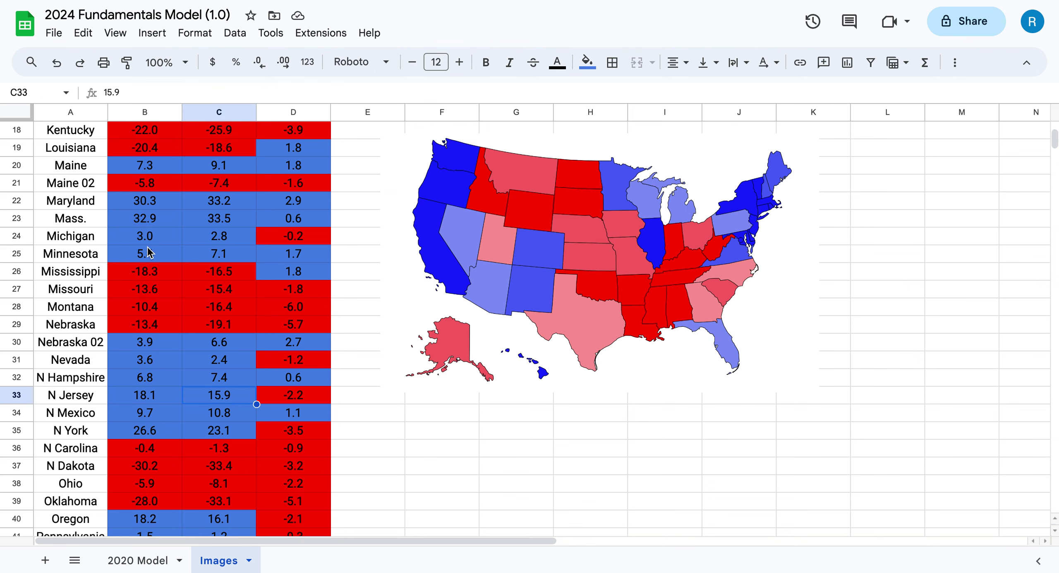
pyautogui.click(166, 232)
pyautogui.click(190, 239)
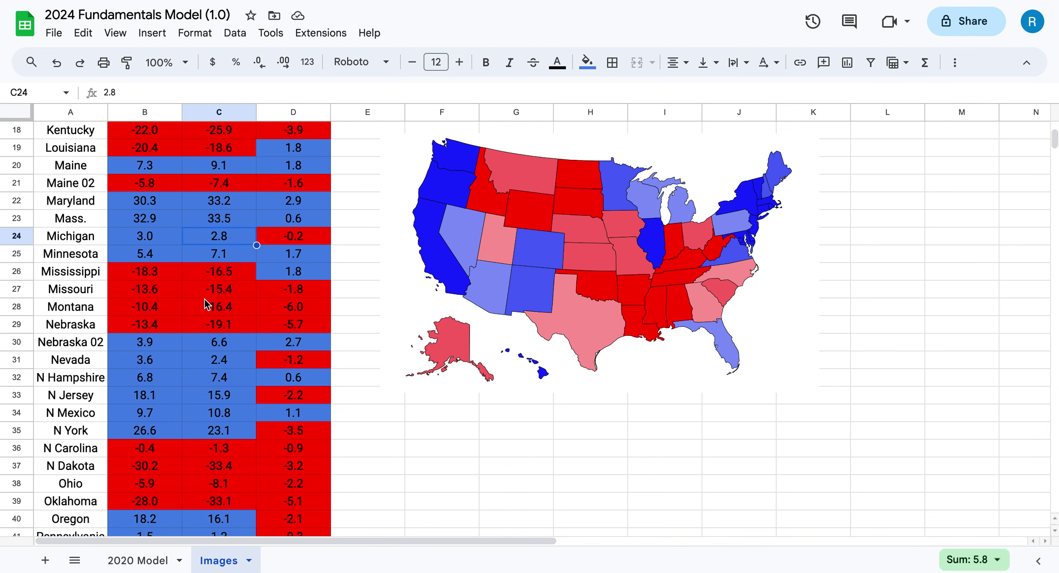
pyautogui.scroll(-4, 169, 380)
pyautogui.scroll(-3, 169, 380)
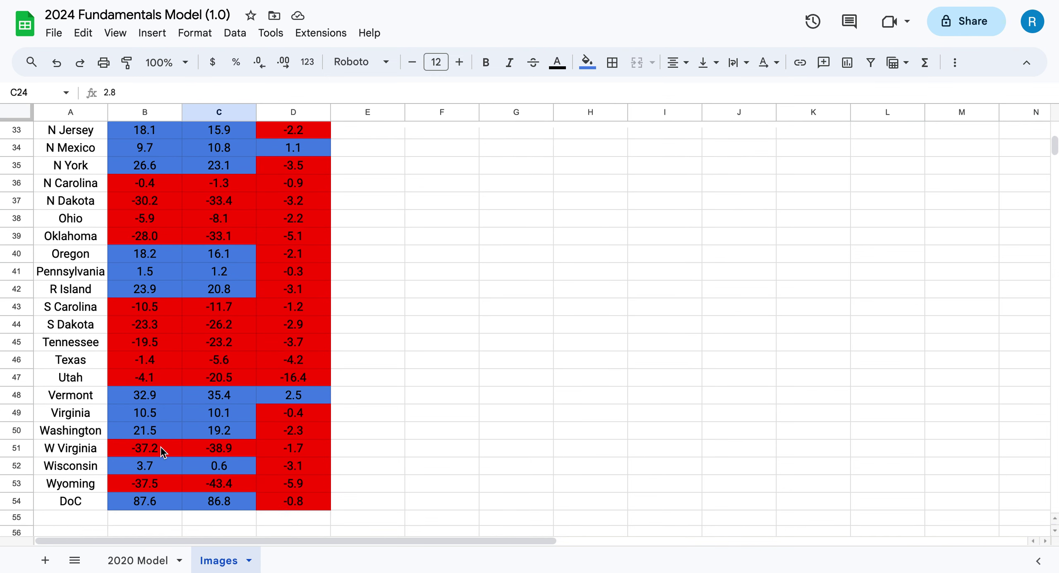
pyautogui.click(232, 273)
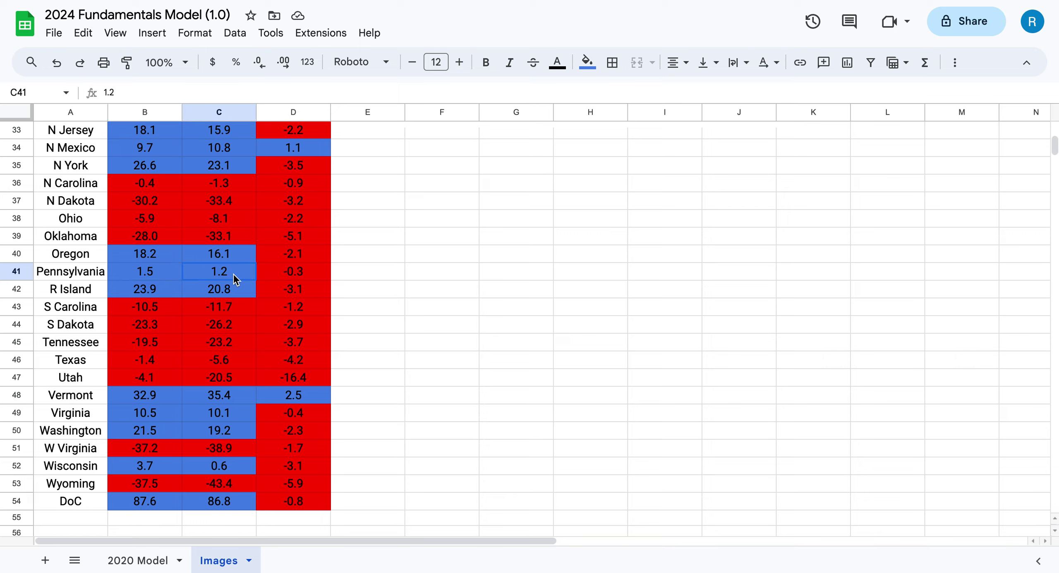
pyautogui.scroll(15, 233, 274)
pyautogui.scroll(-4, 551, 305)
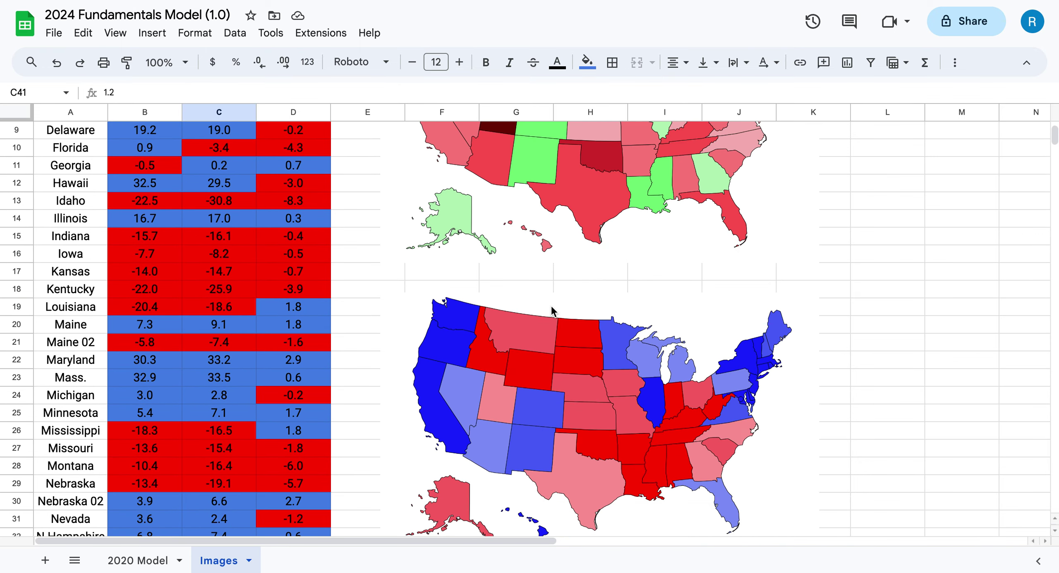
# Scroll back up the Images sheet and switch to the 2020 Model sheet
pyautogui.click(882, 380)
pyautogui.scroll(-1, 853, 414)
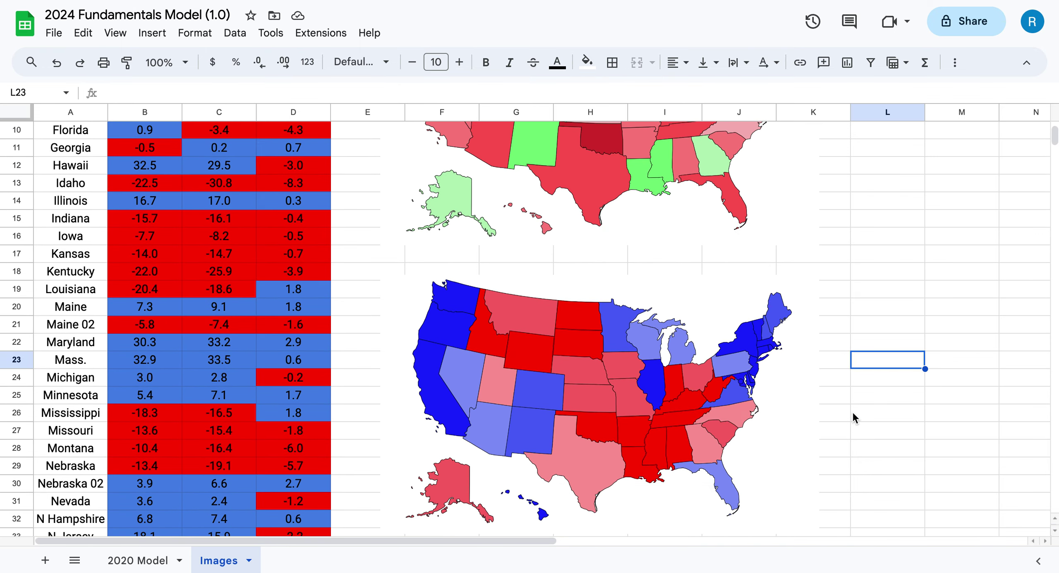
pyautogui.click(877, 272)
pyautogui.scroll(4, 877, 271)
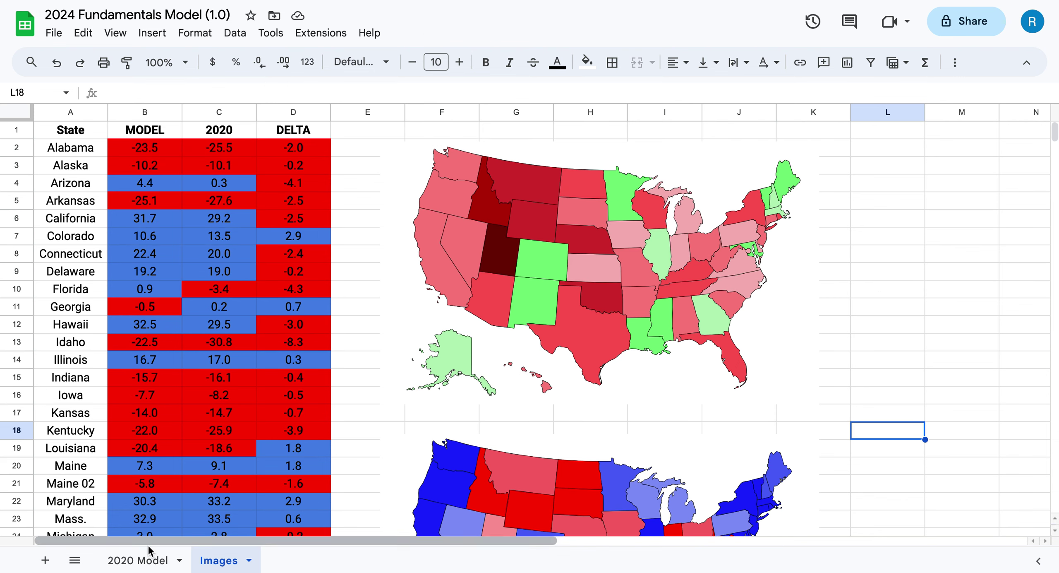
pyautogui.click(141, 559)
pyautogui.click(215, 313)
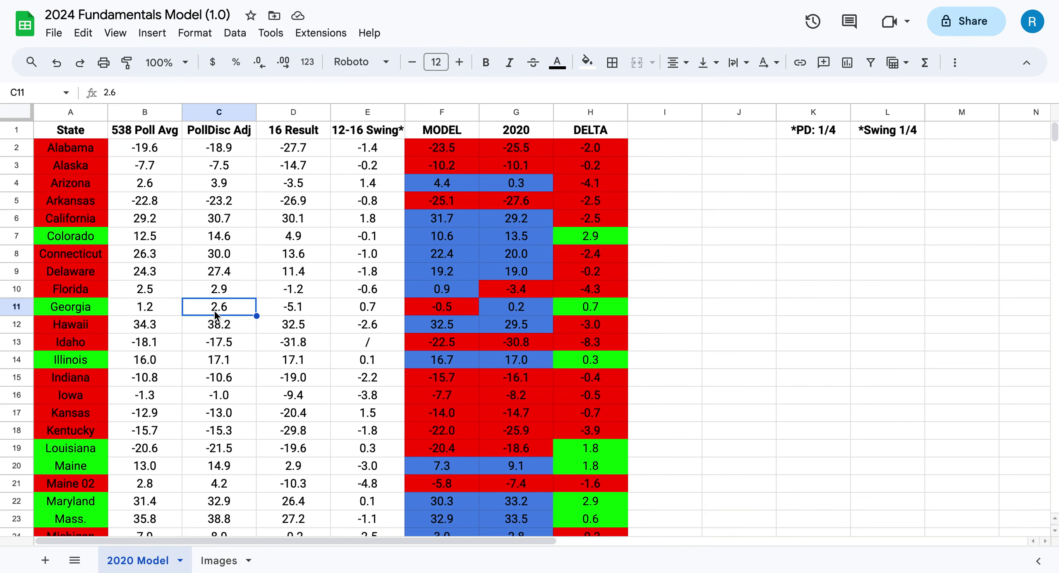
pyautogui.click(133, 132)
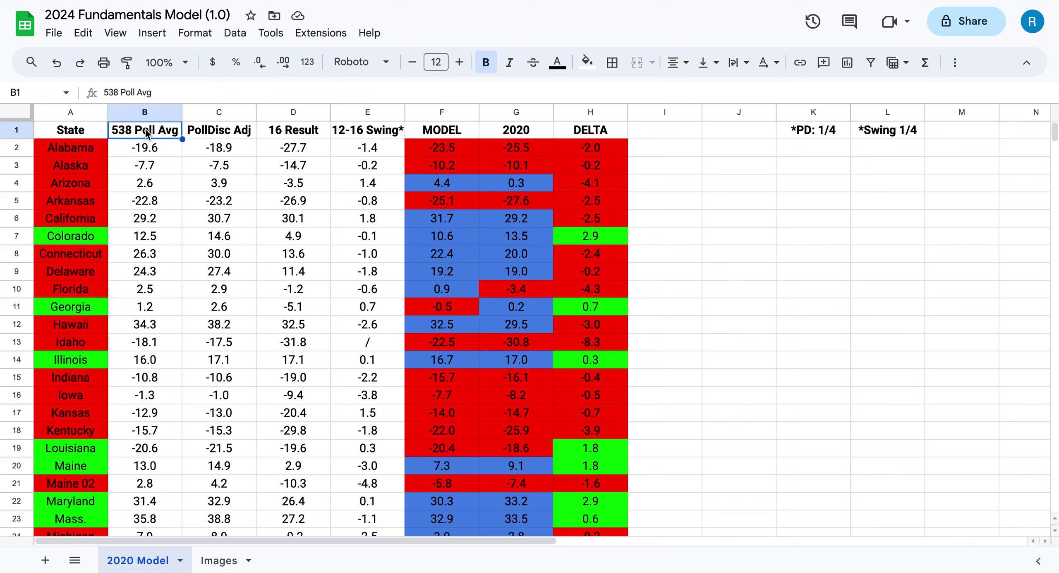
pyautogui.click(211, 130)
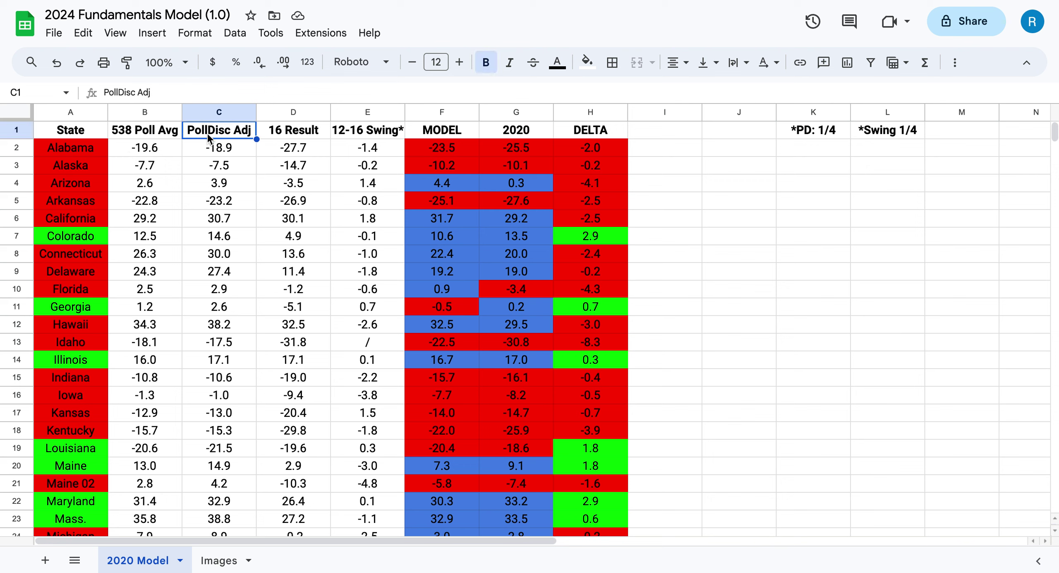
pyautogui.click(365, 272)
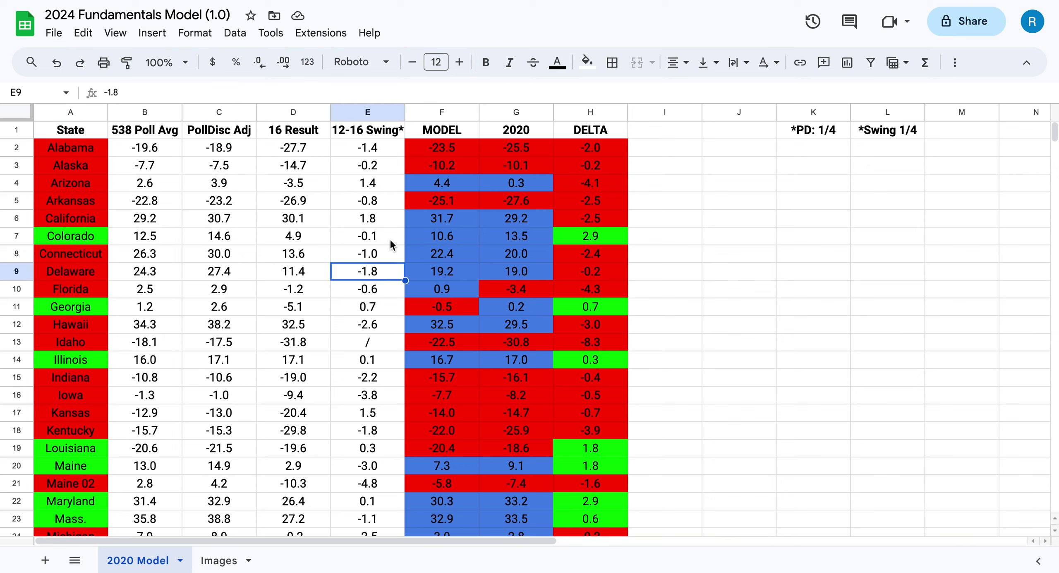
pyautogui.click(464, 149)
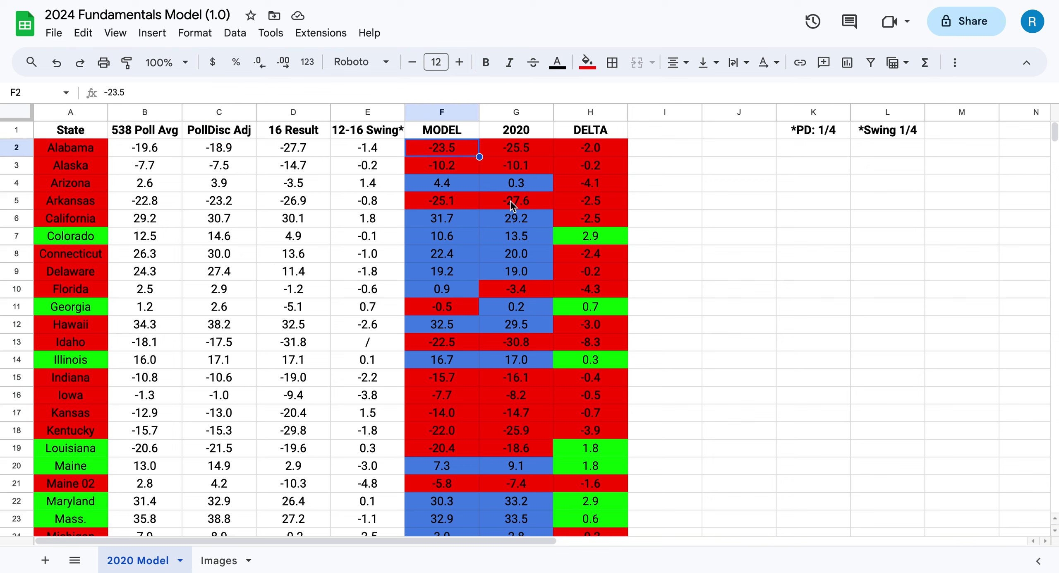
pyautogui.click(159, 131)
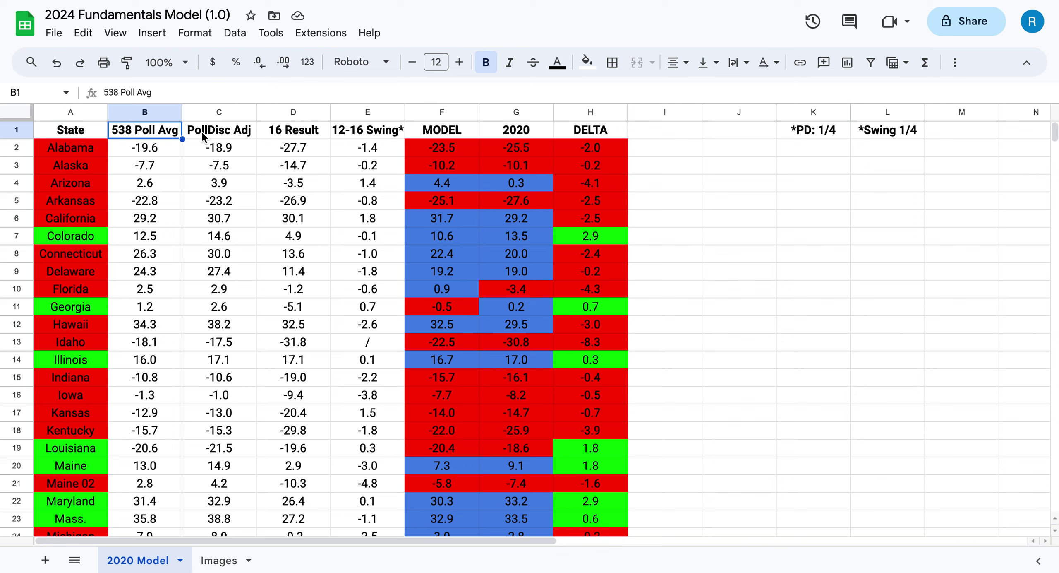
pyautogui.click(202, 134)
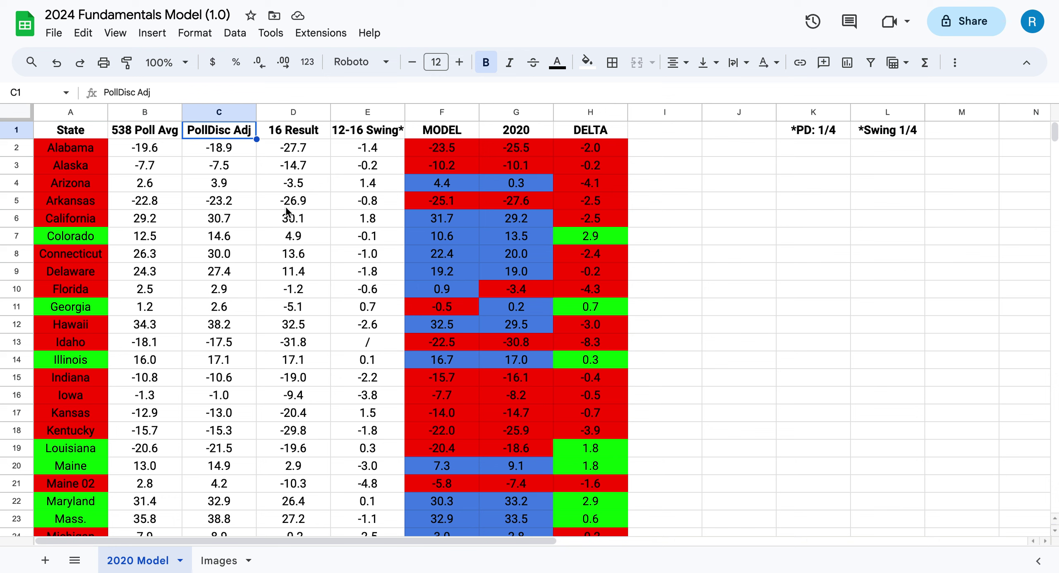
pyautogui.moveTo(304, 131); pyautogui.dragTo(298, 398)
pyautogui.click(295, 420)
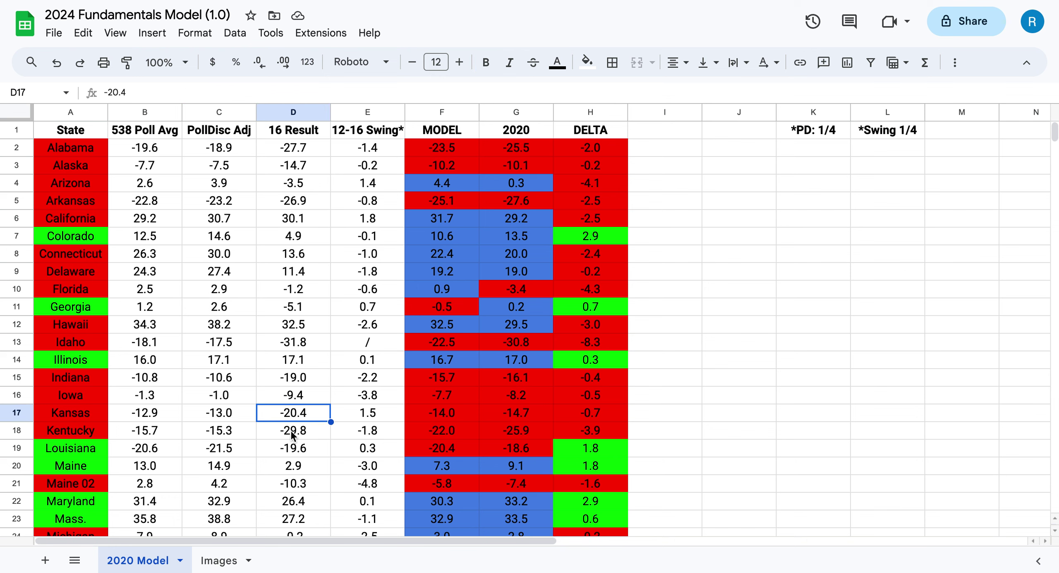
pyautogui.click(294, 307)
pyautogui.click(314, 152)
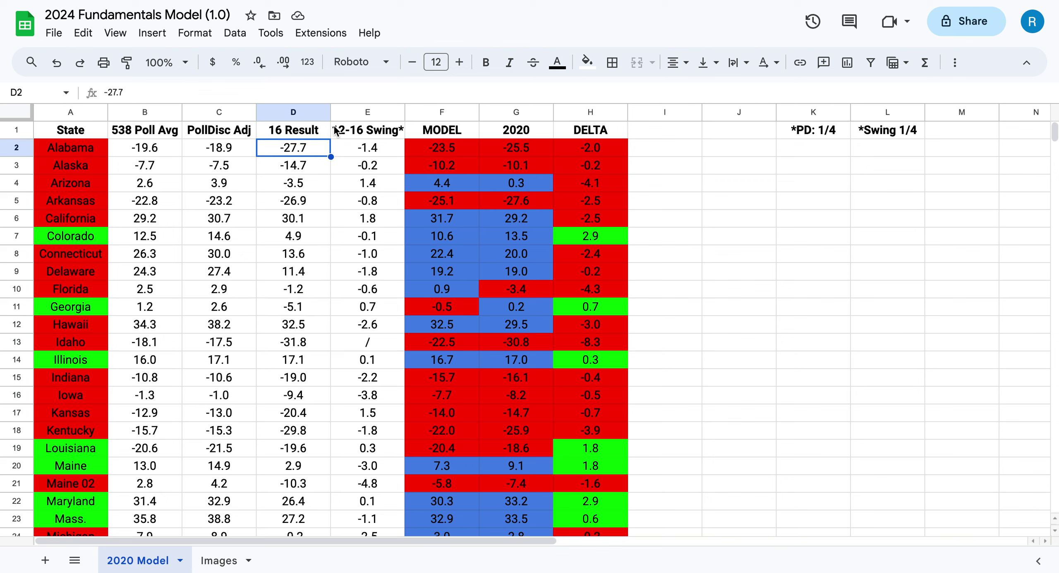
pyautogui.click(355, 131)
pyautogui.moveTo(354, 132); pyautogui.dragTo(367, 200)
pyautogui.click(366, 200)
pyautogui.click(374, 147)
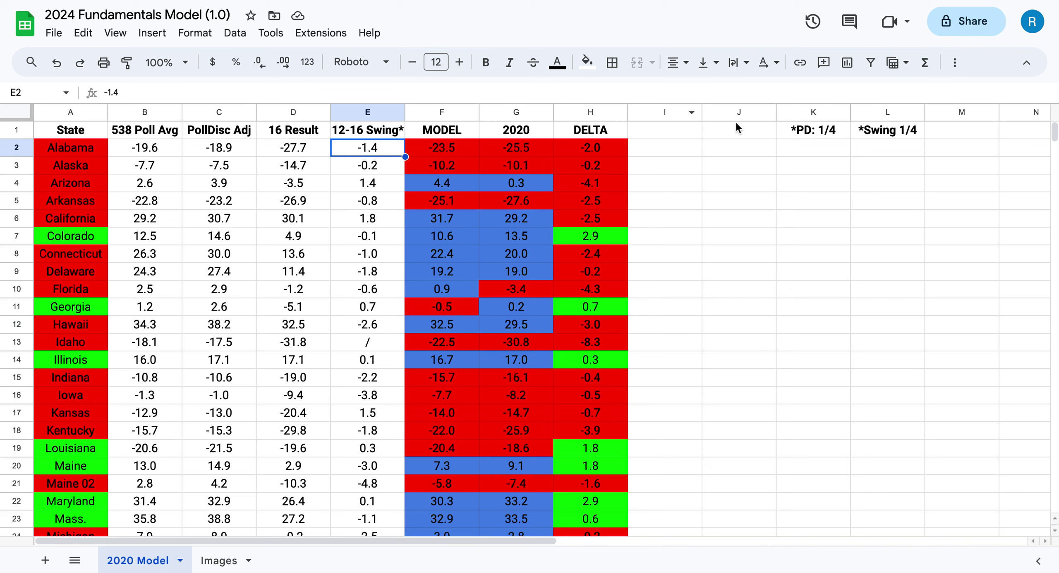
pyautogui.click(893, 135)
pyautogui.click(698, 168)
pyautogui.click(371, 132)
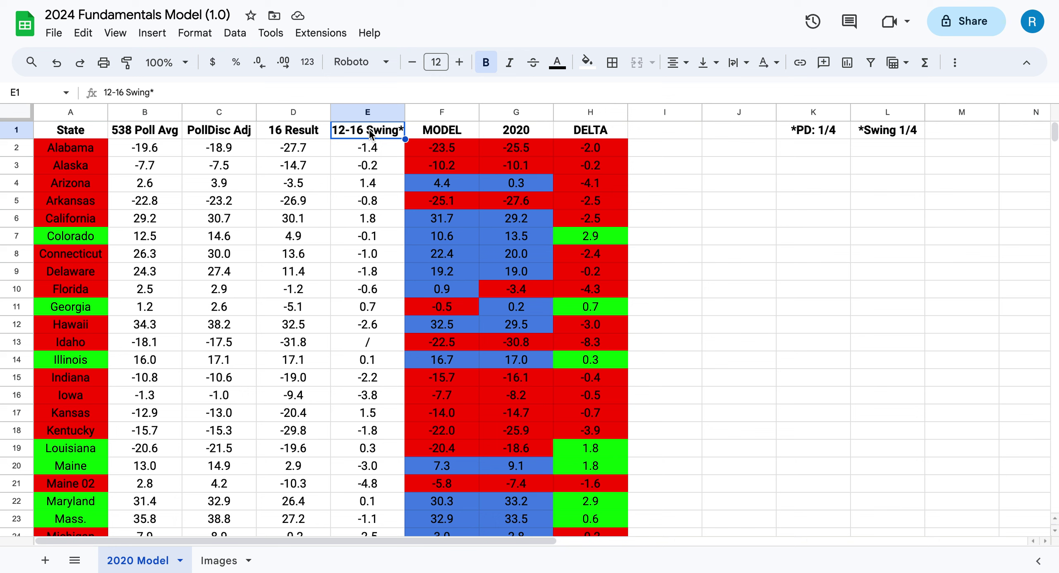
pyautogui.click(418, 159)
pyautogui.moveTo(138, 130); pyautogui.dragTo(300, 240)
pyautogui.click(299, 240)
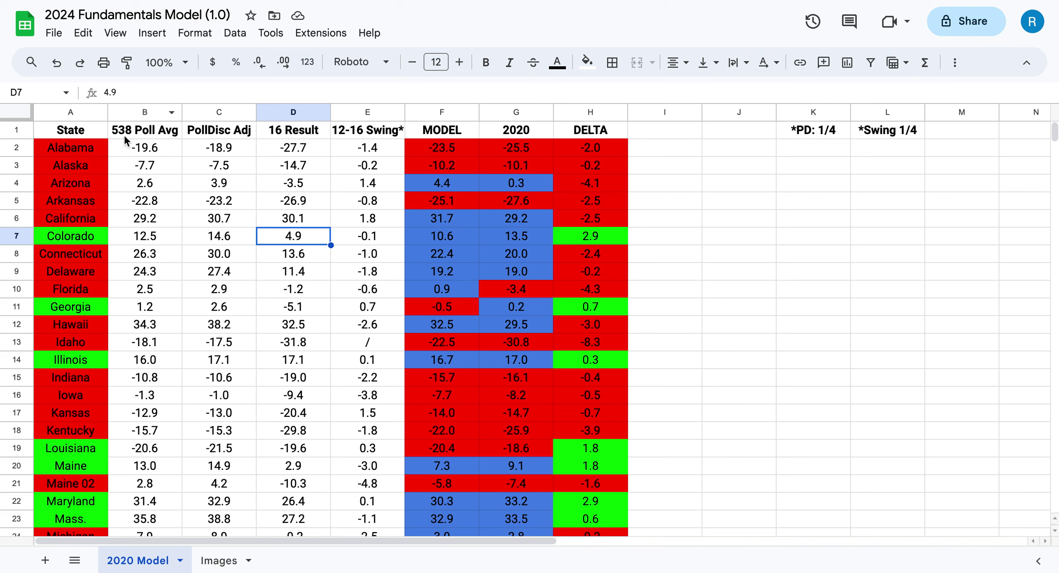
pyautogui.moveTo(126, 131); pyautogui.dragTo(311, 137)
pyautogui.click(311, 137)
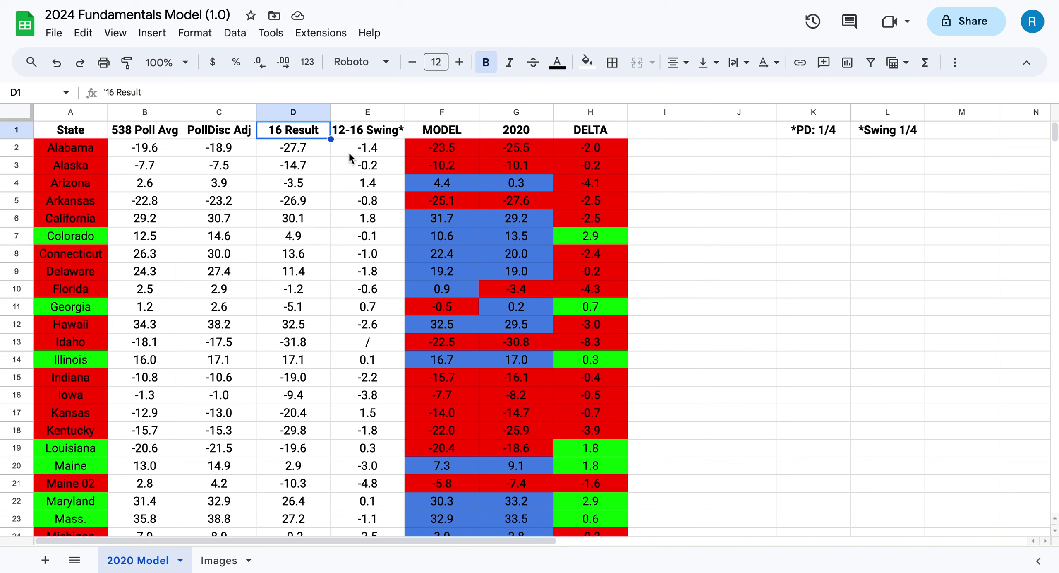
pyautogui.click(386, 129)
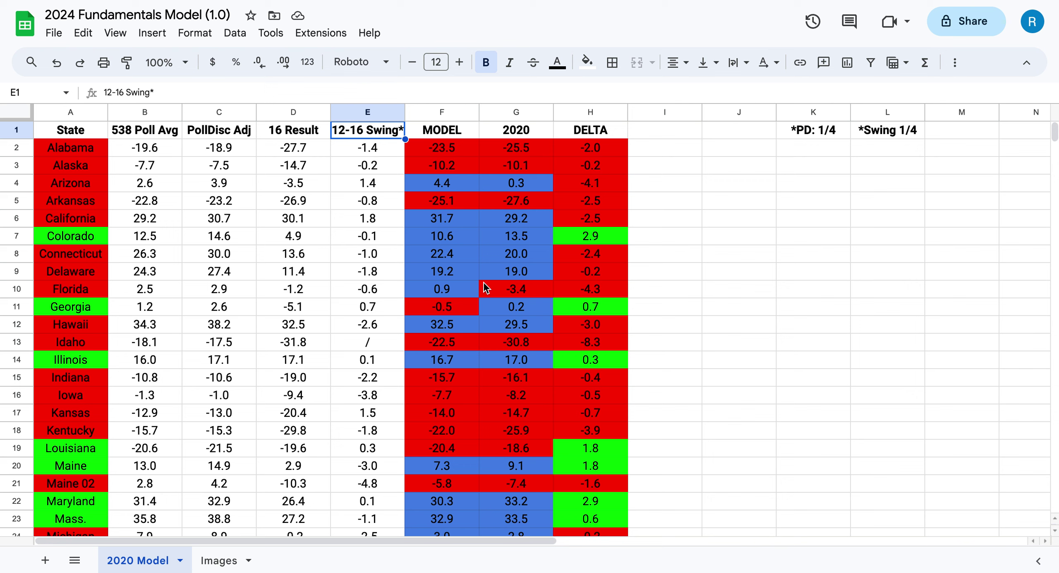
pyautogui.click(373, 148)
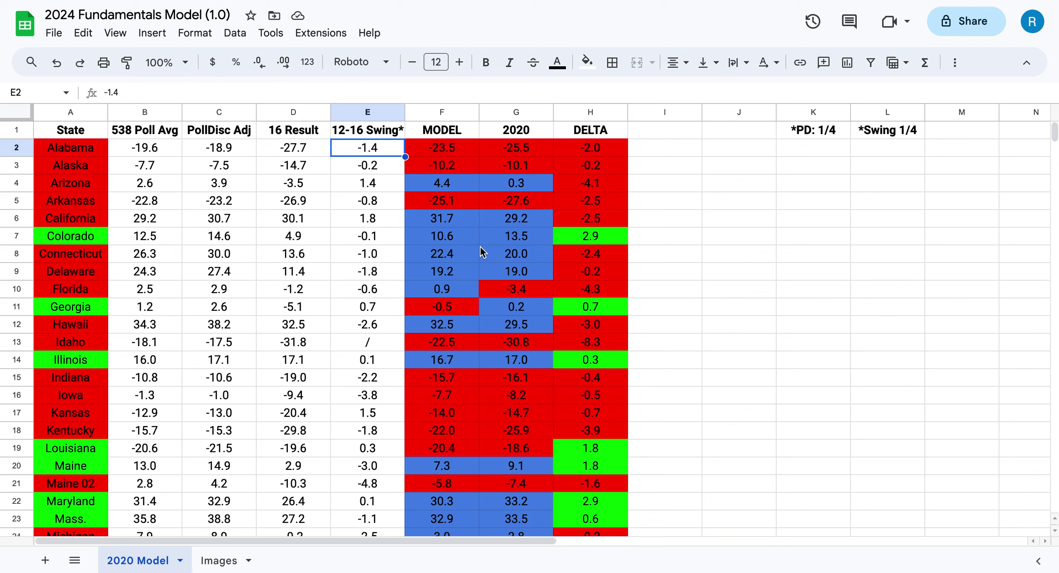
pyautogui.click(380, 135)
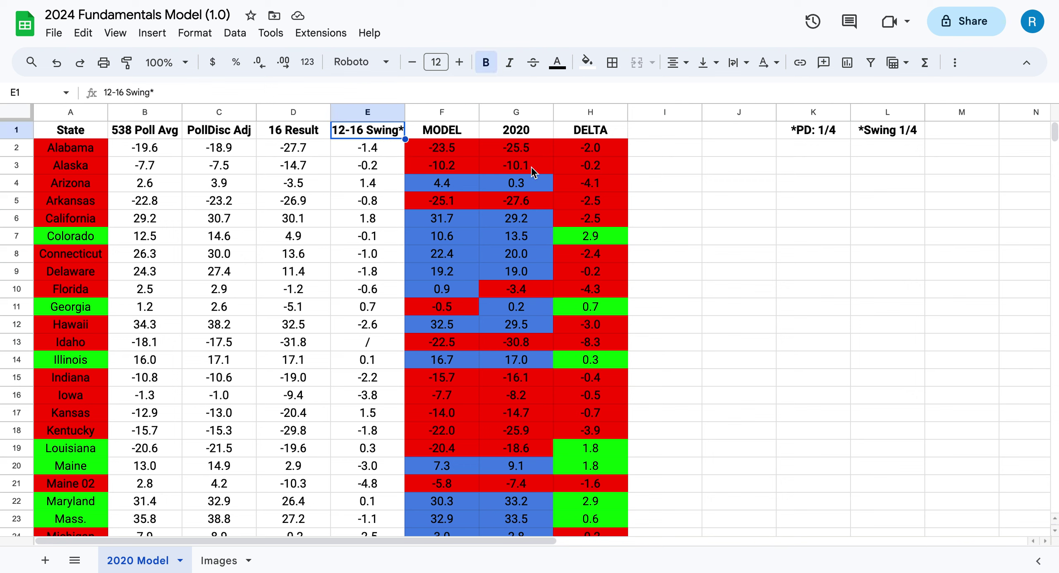
pyautogui.click(559, 190)
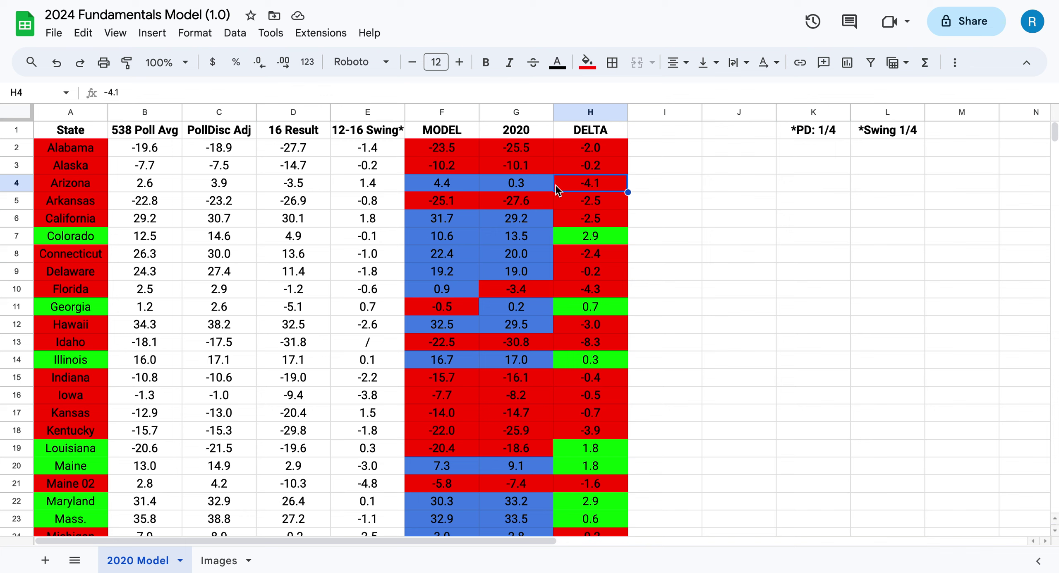
pyautogui.click(368, 149)
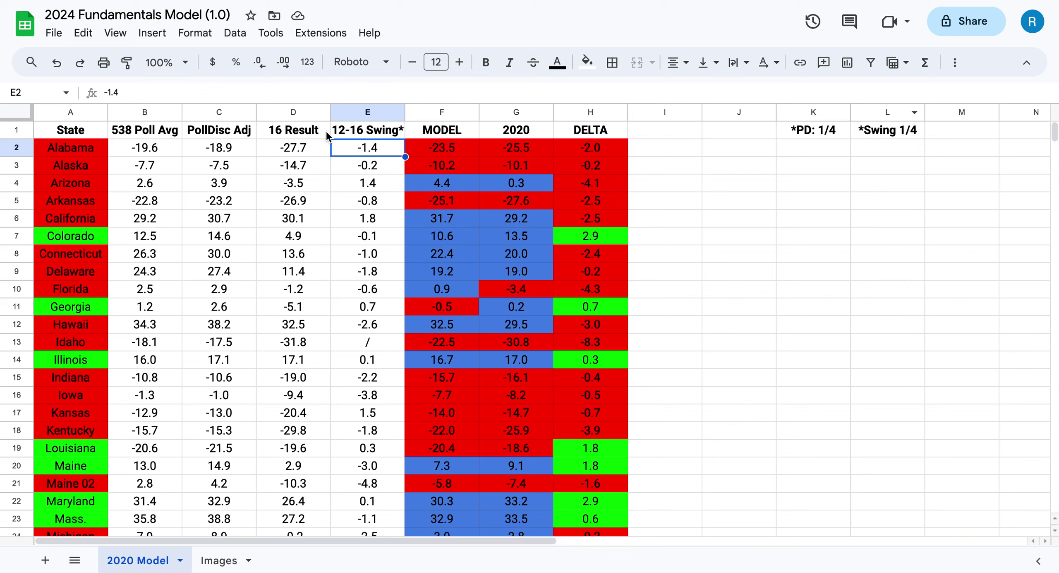
pyautogui.click(251, 130)
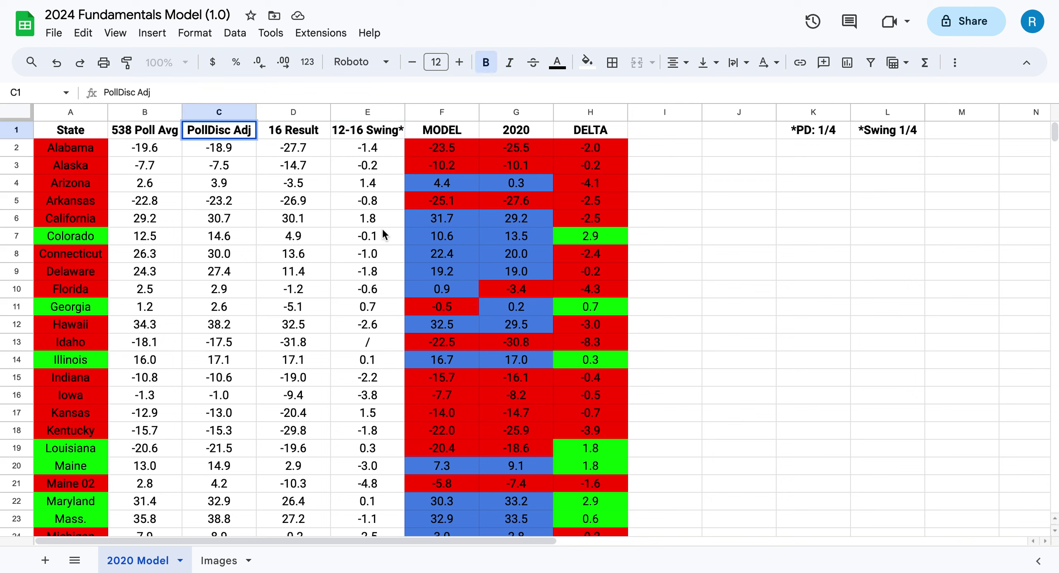
# Append * to the PollDisc Adj header, then compare Alabama's 12-16 Swing, MODEL and 2020 values
pyautogui.write('*')
pyautogui.click(411, 340)
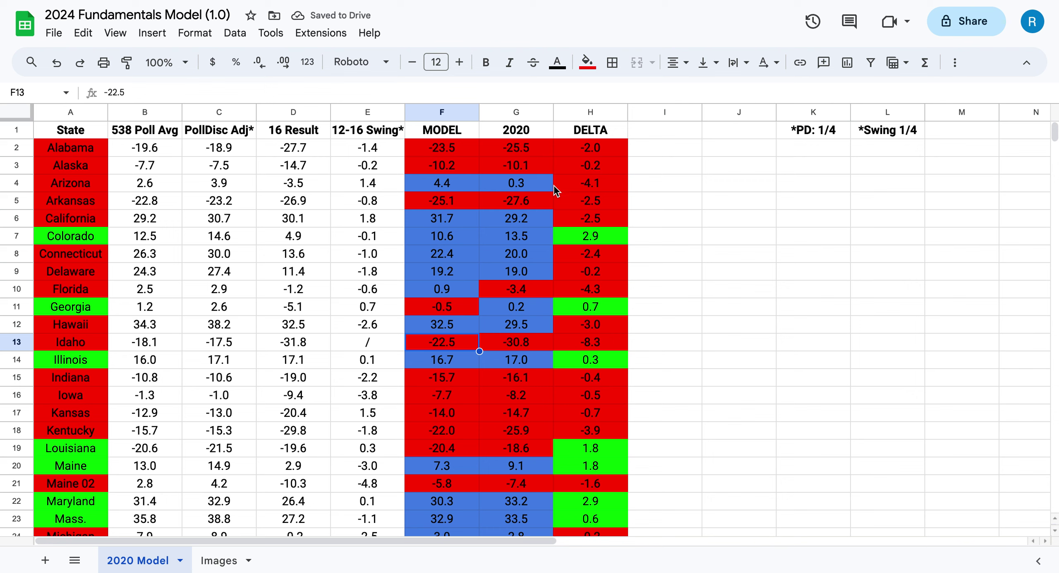
pyautogui.click(367, 149)
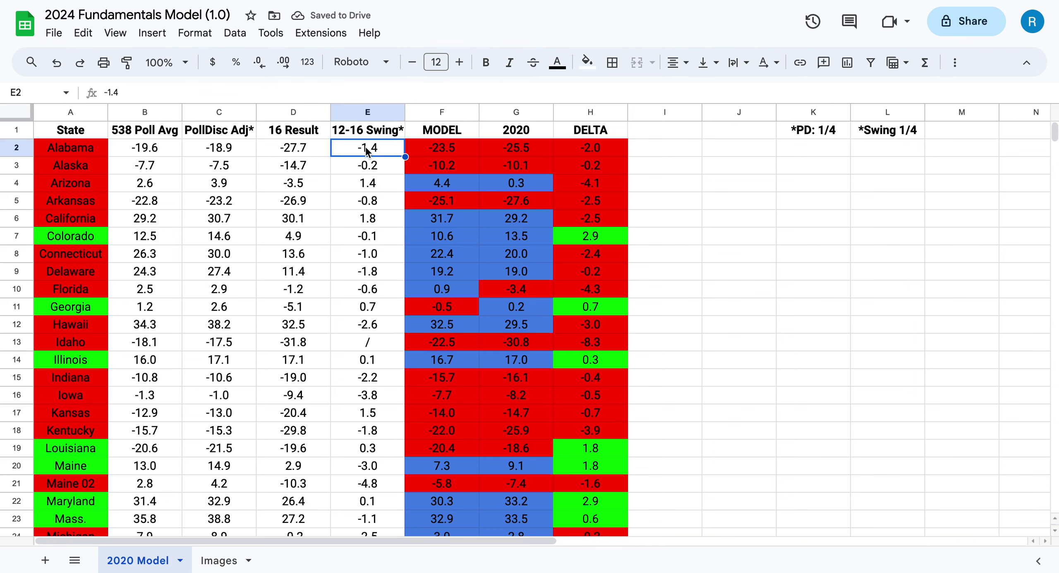
pyautogui.click(487, 153)
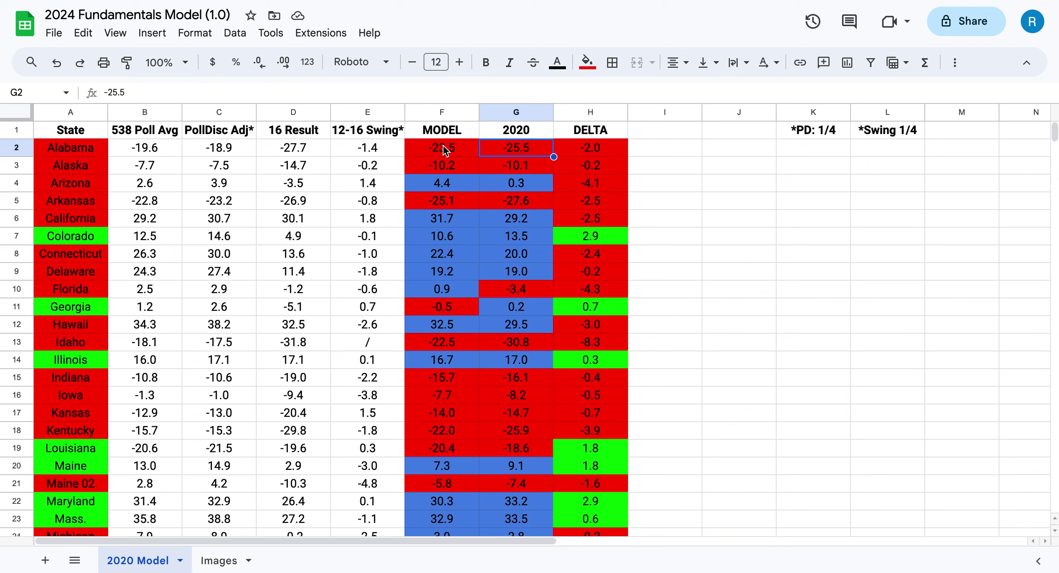
pyautogui.moveTo(447, 148); pyautogui.dragTo(503, 148)
pyautogui.click(402, 150)
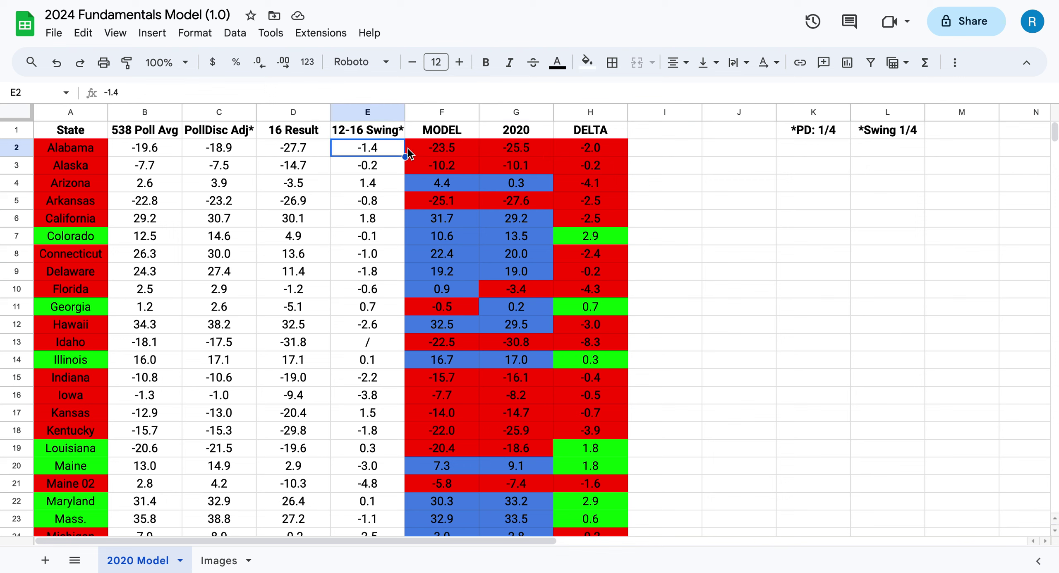
pyautogui.click(445, 150)
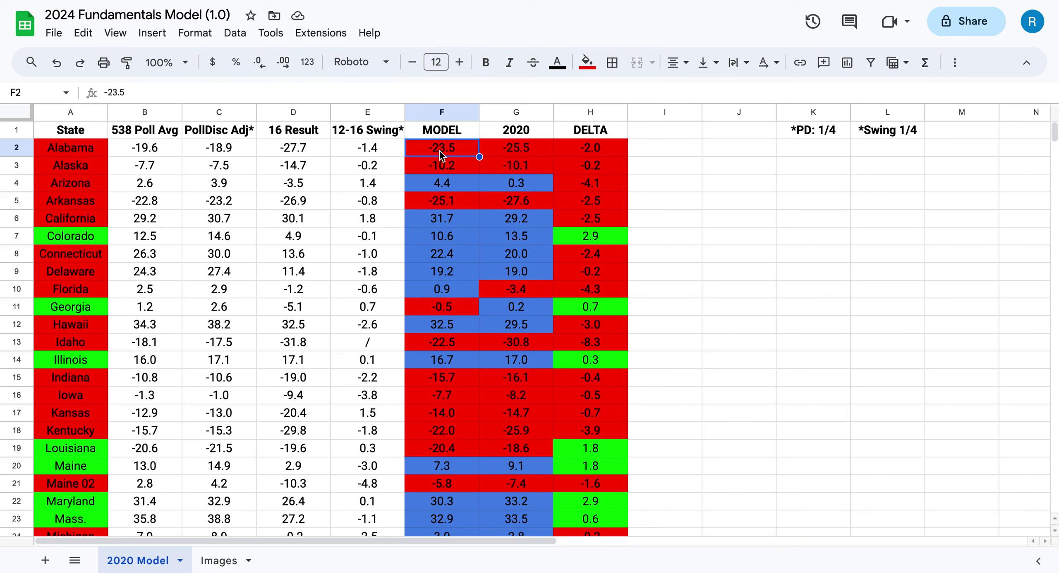
pyautogui.click(532, 153)
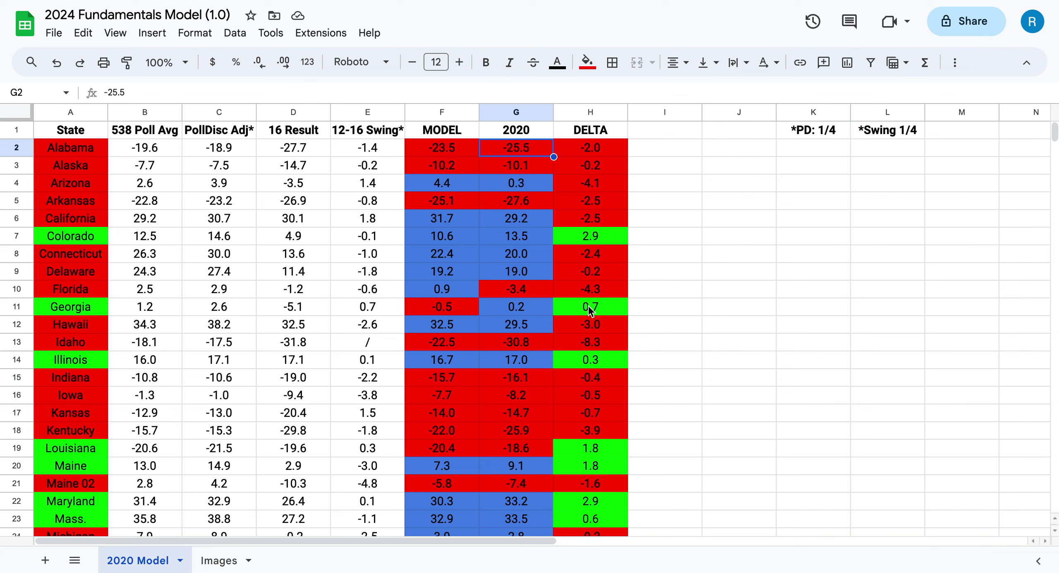
# Compare Alabama's and Alaska's MODEL and 2020 values on the 2020 Model sheet
pyautogui.click(447, 149)
pyautogui.press('Right')
pyautogui.click(443, 151)
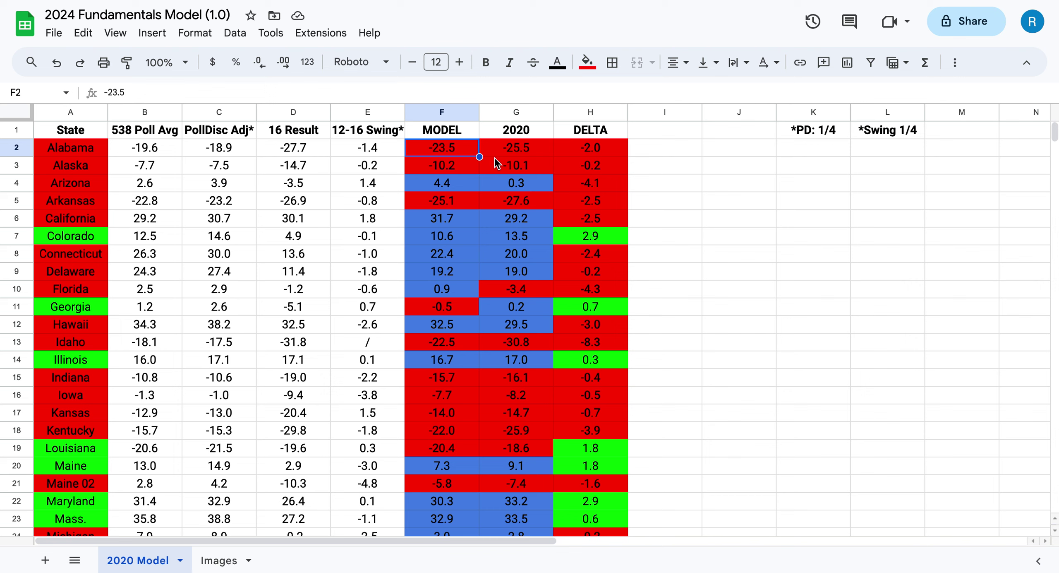
pyautogui.click(521, 151)
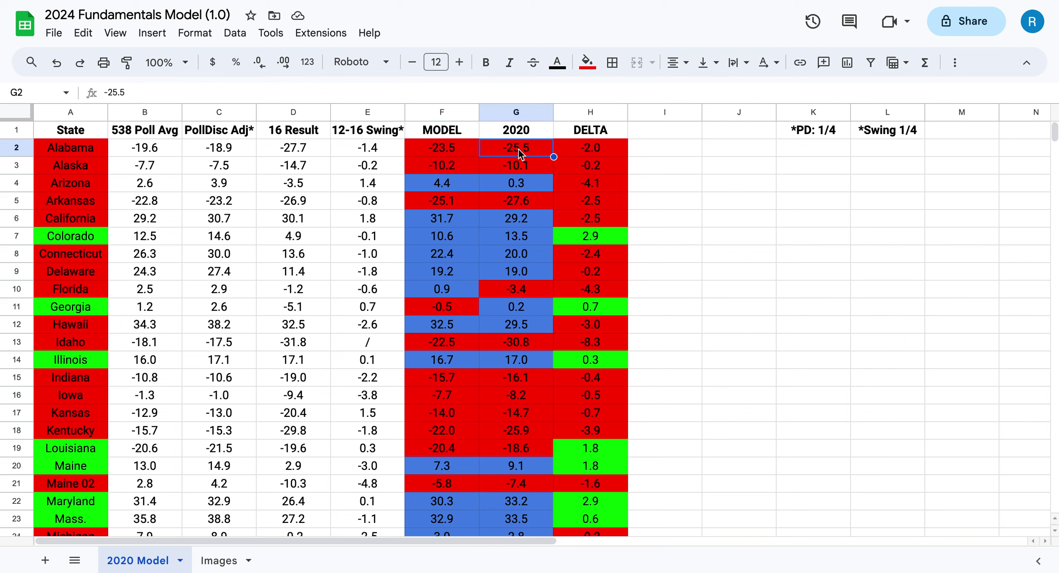
pyautogui.click(510, 172)
pyautogui.moveTo(448, 172); pyautogui.dragTo(527, 182)
# Check Arizona's 2020 and Arkansas's MODEL values, then return to the Images sheet
pyautogui.click(507, 163)
pyautogui.click(530, 184)
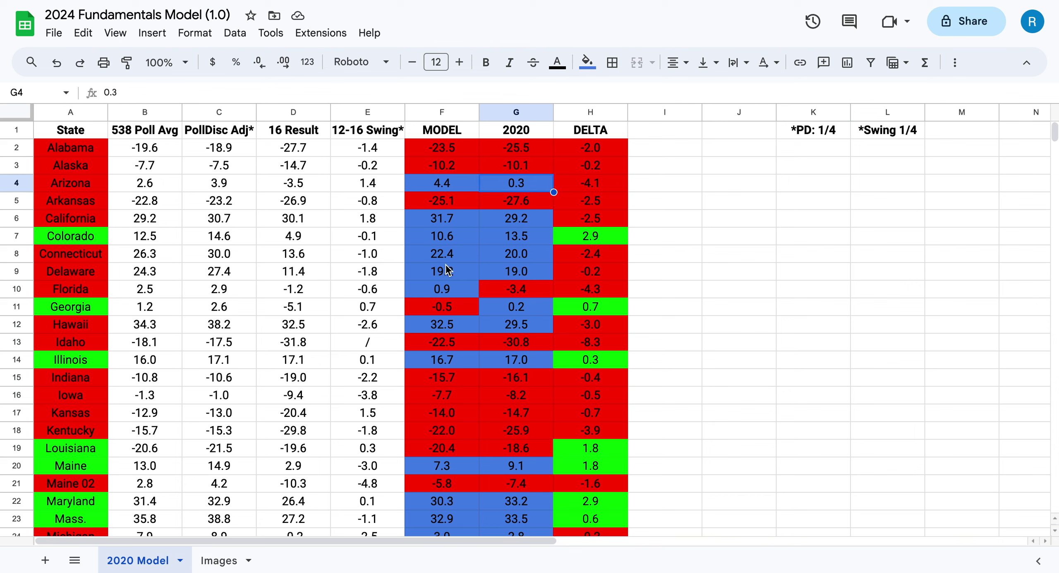
pyautogui.click(459, 201)
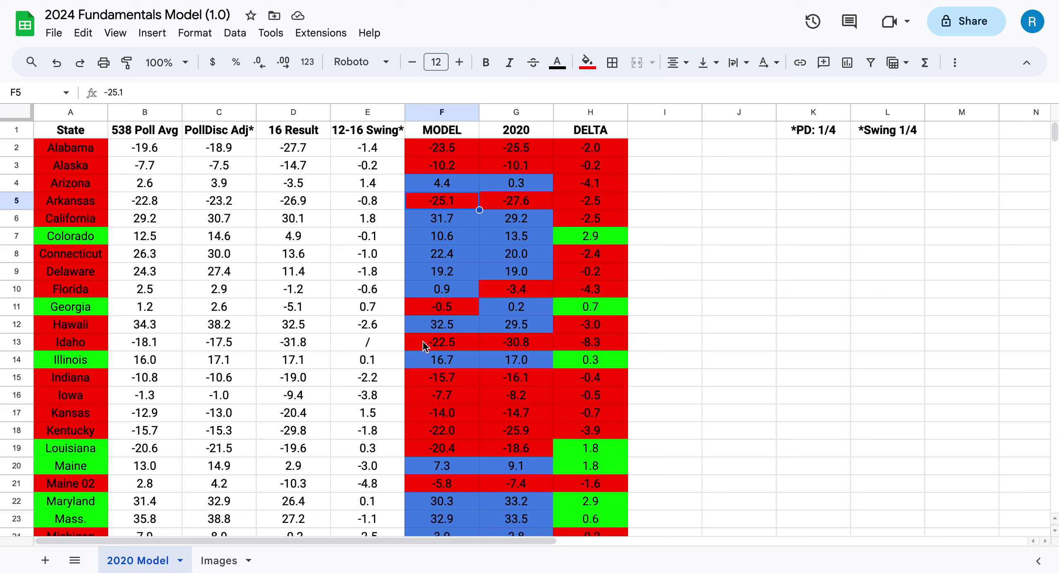
pyautogui.click(222, 560)
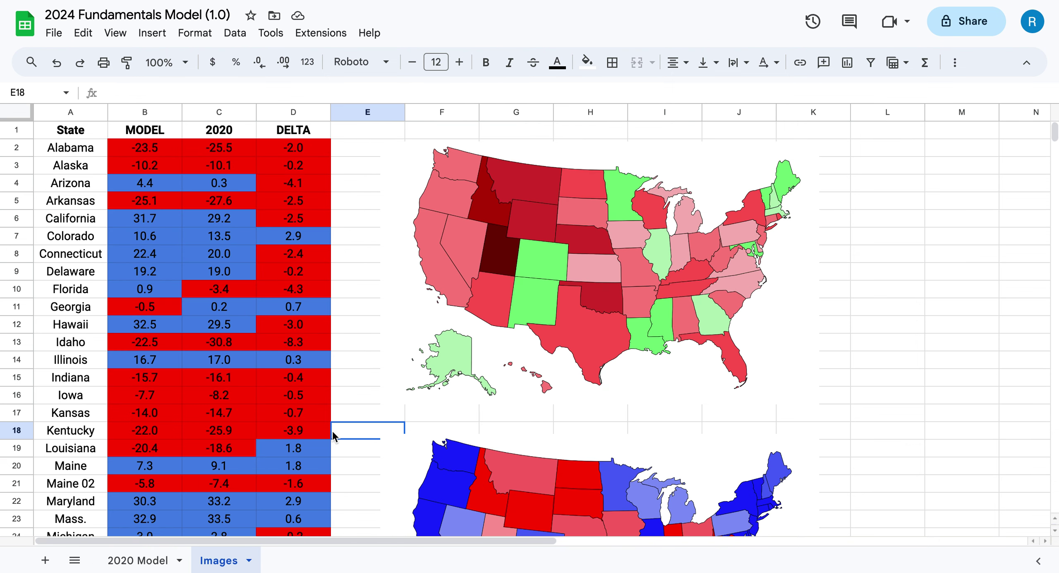
pyautogui.scroll(-3, 333, 430)
pyautogui.click(863, 336)
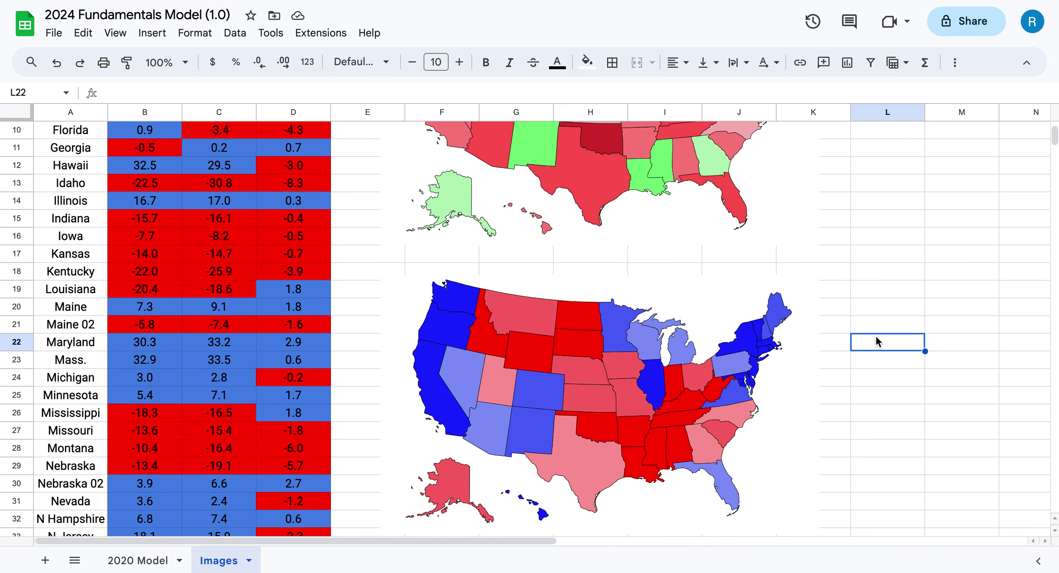
pyautogui.moveTo(876, 334); pyautogui.dragTo(877, 396)
pyautogui.click(878, 370)
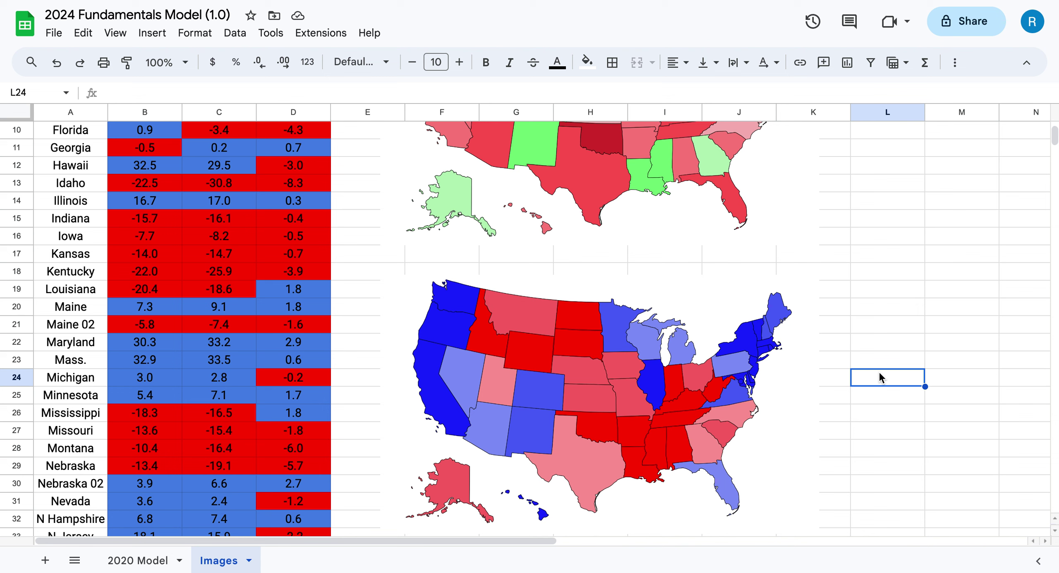
pyautogui.click(894, 295)
pyautogui.scroll(3, 498, 268)
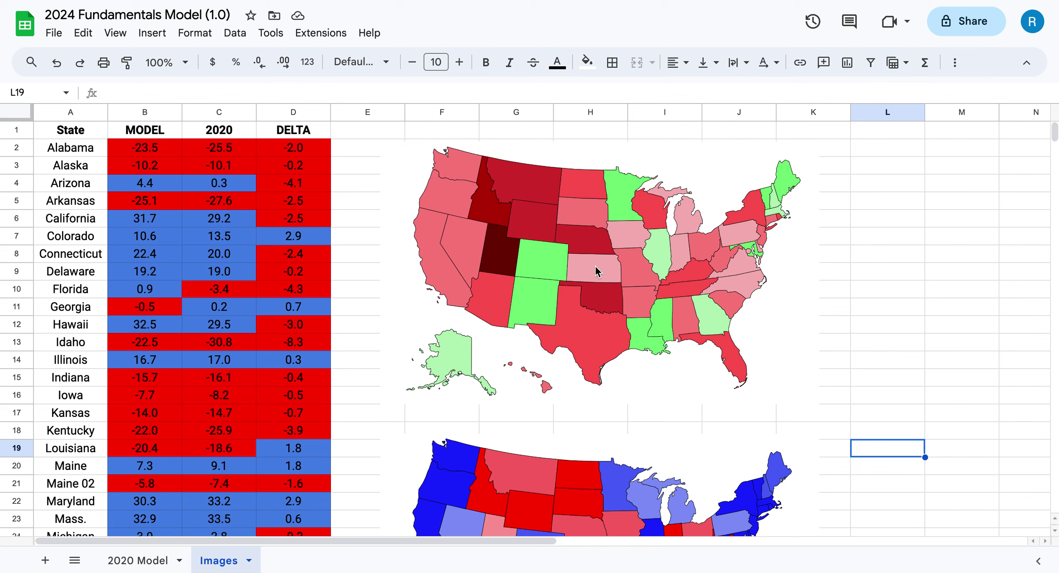
pyautogui.click(543, 134)
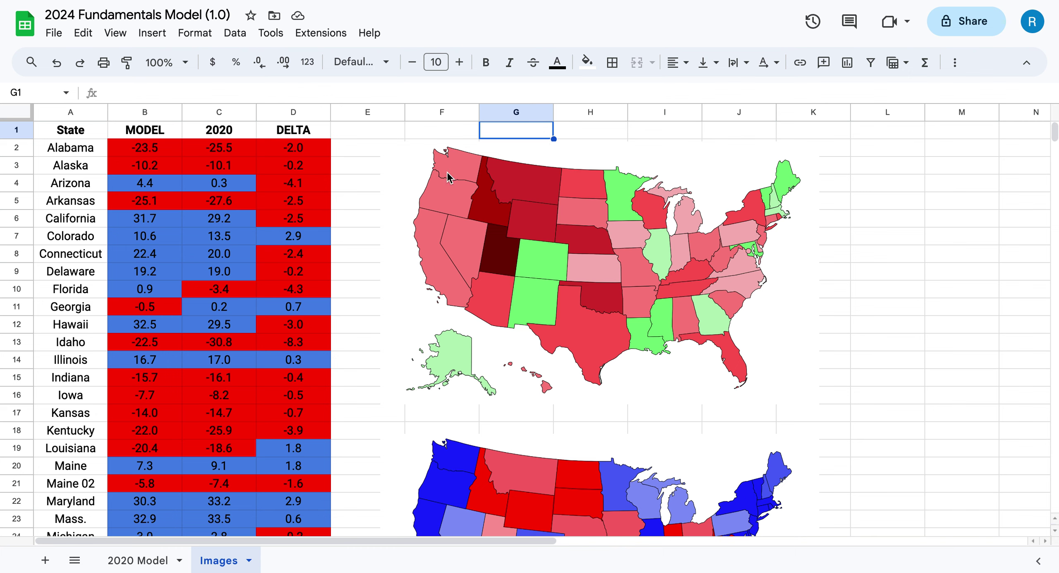
pyautogui.click(219, 341)
pyautogui.scroll(-5, 190, 333)
pyautogui.scroll(-8, 190, 333)
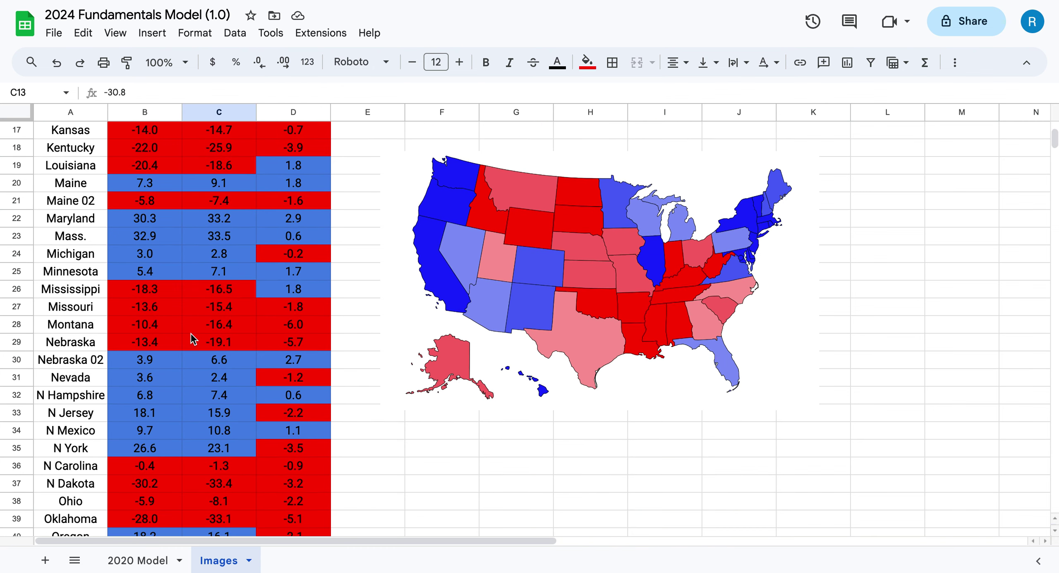
pyautogui.click(156, 236)
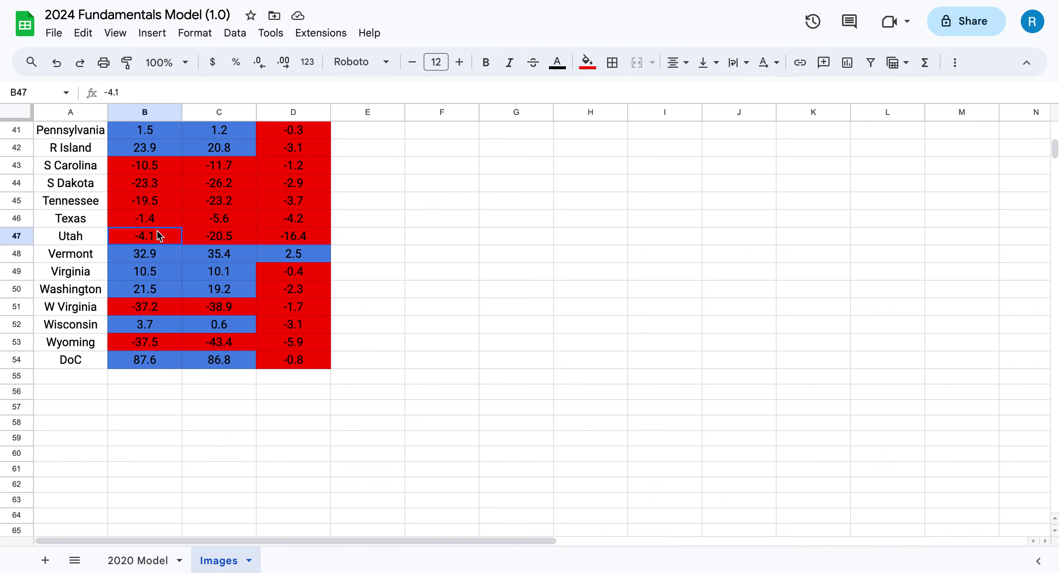
pyautogui.click(301, 236)
pyautogui.click(234, 239)
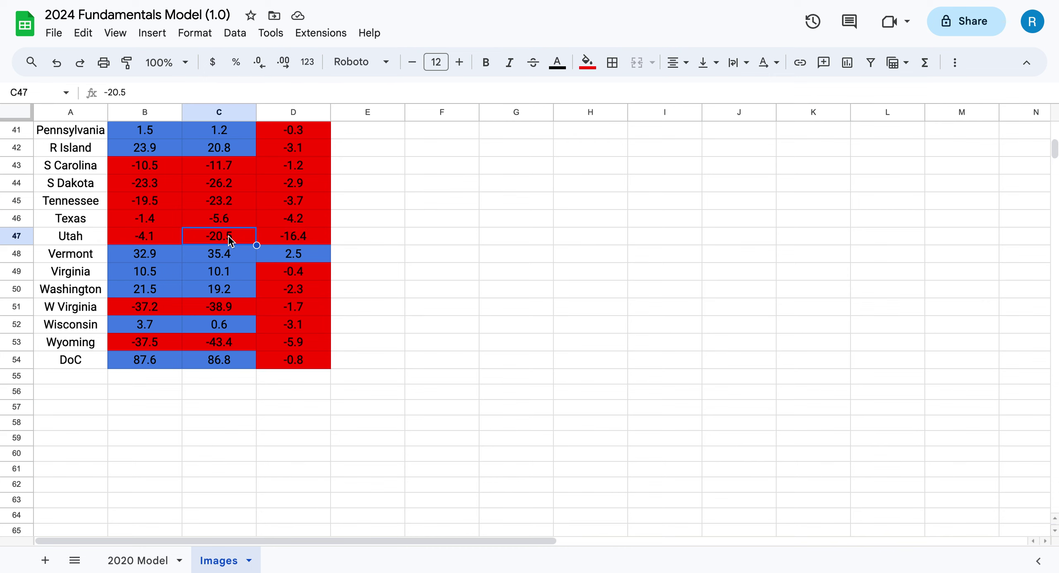
pyautogui.click(160, 237)
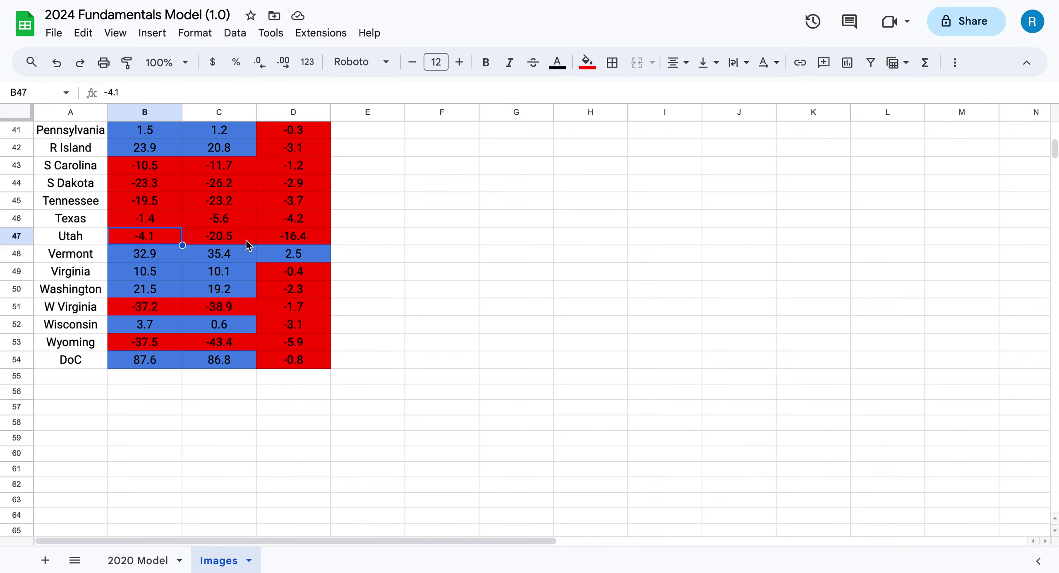
pyautogui.click(245, 239)
pyautogui.scroll(10, 246, 241)
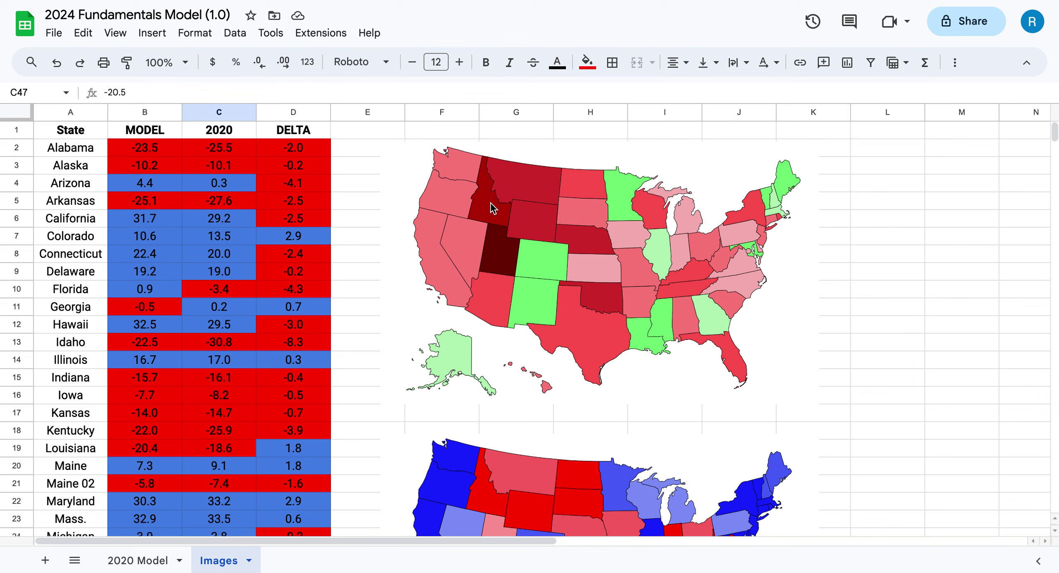
# Check Florida's DELTA of -4.3 on Images, then return to the 2020 Model sheet
pyautogui.click(271, 291)
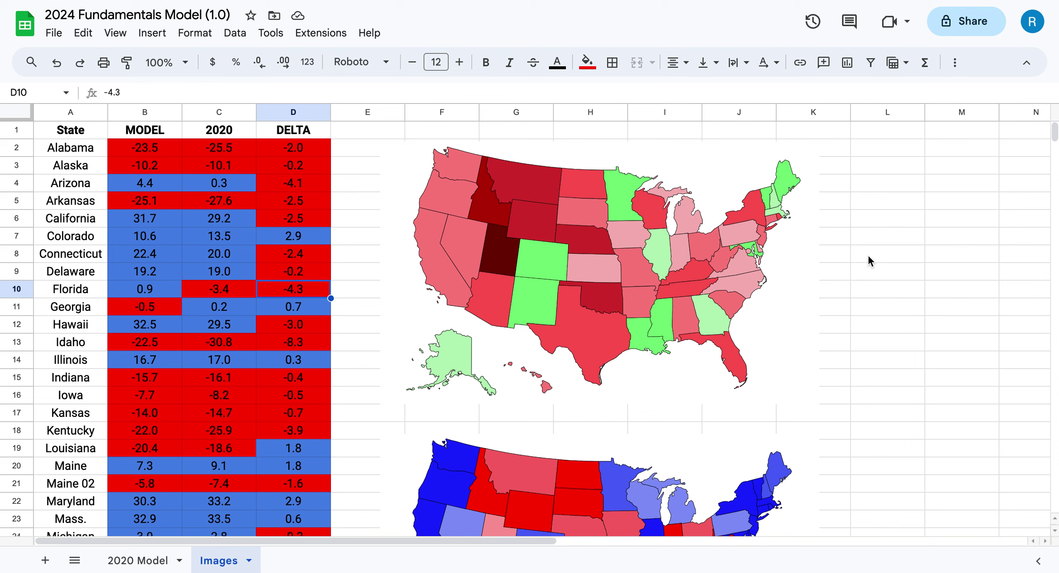
pyautogui.click(880, 254)
pyautogui.click(918, 204)
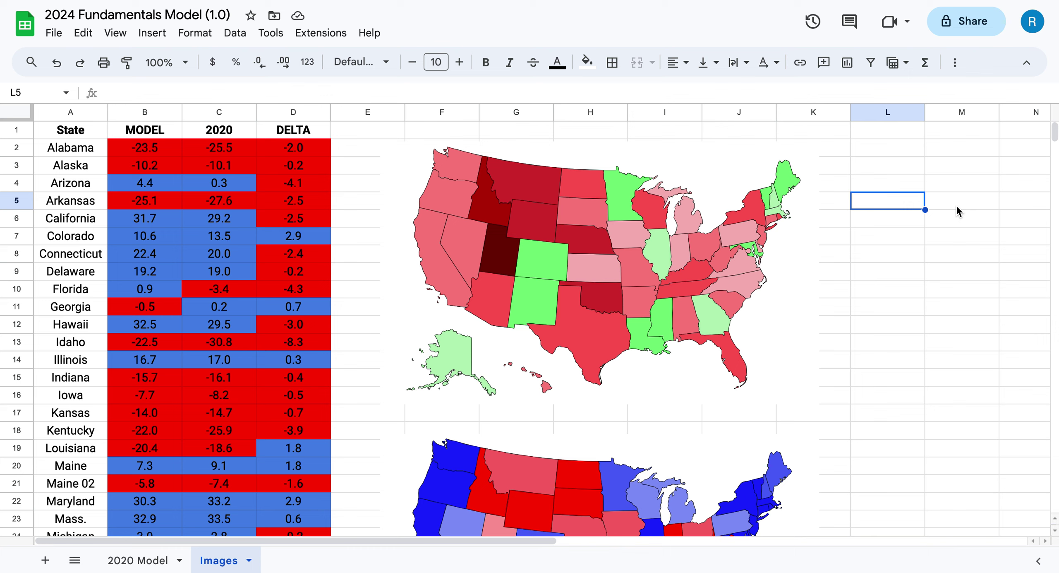
pyautogui.click(922, 231)
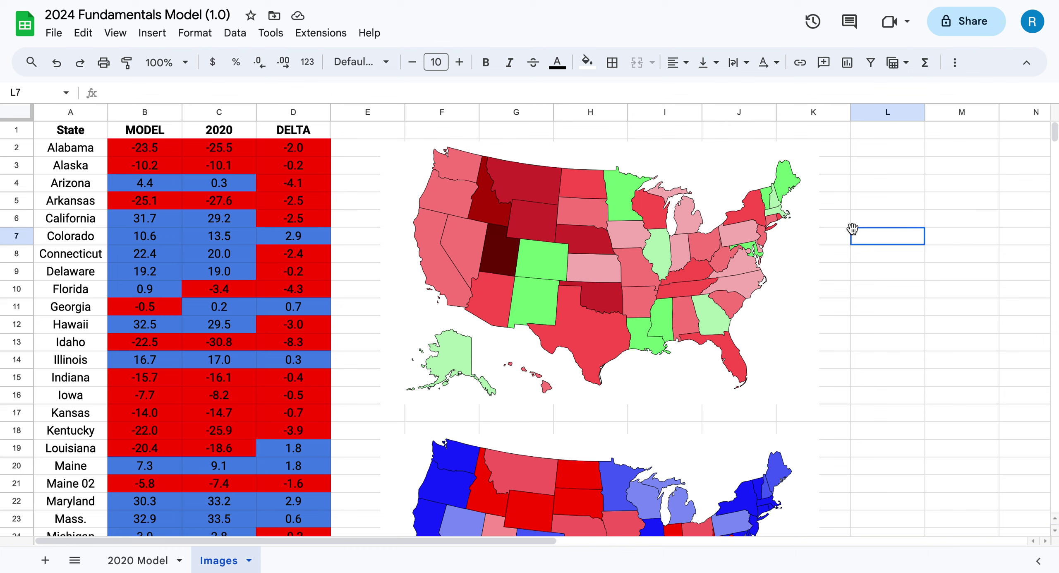
pyautogui.click(138, 560)
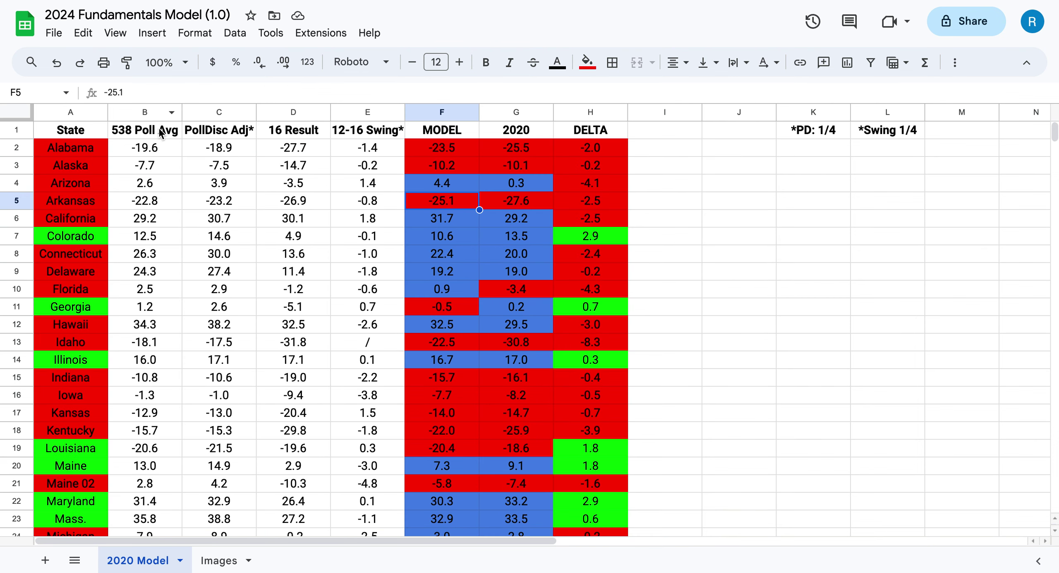
pyautogui.moveTo(163, 133); pyautogui.dragTo(165, 354)
pyautogui.click(219, 307)
pyautogui.click(219, 559)
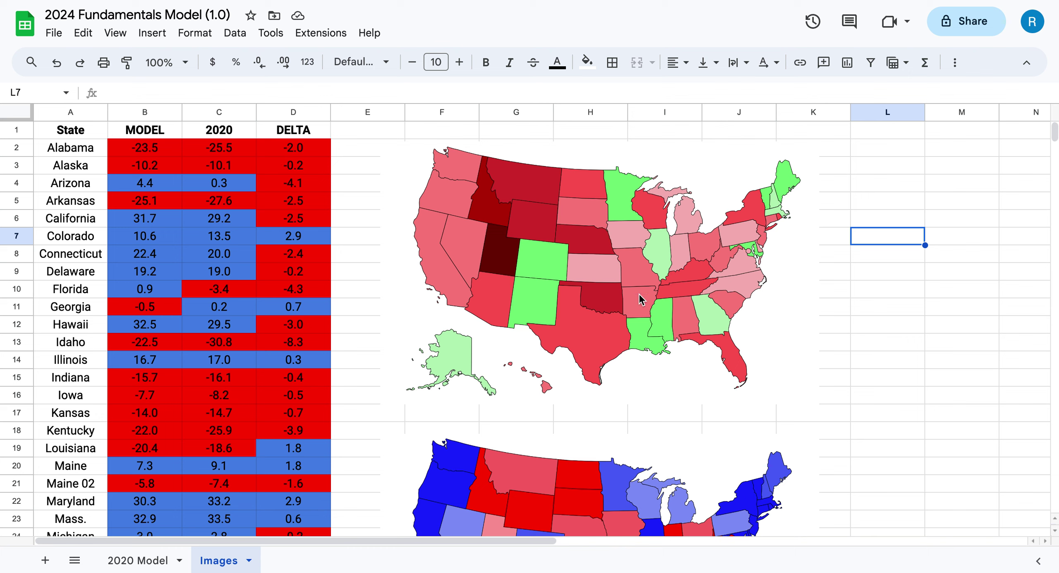
pyautogui.click(124, 560)
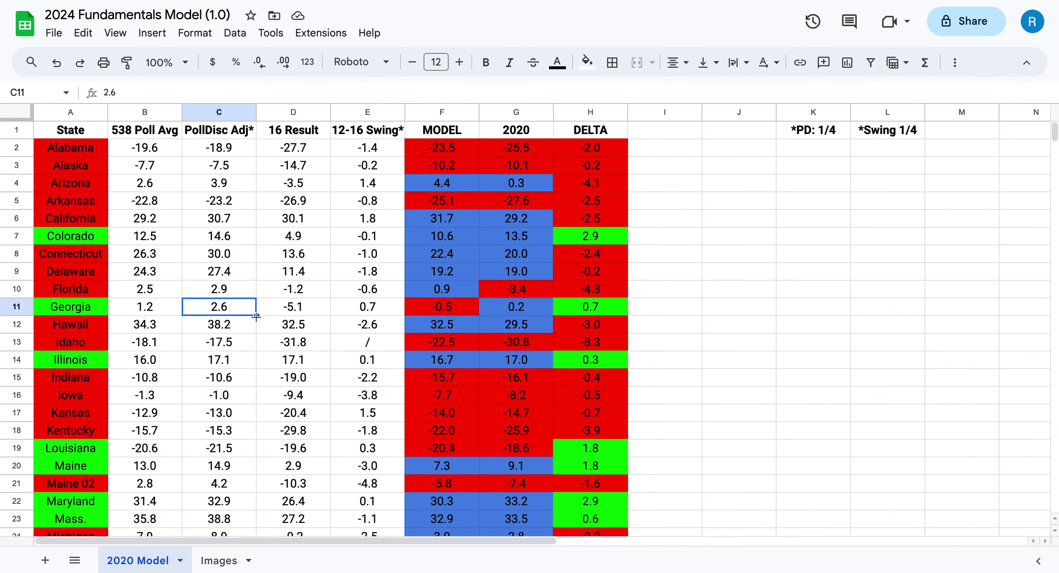
pyautogui.click(219, 559)
pyautogui.scroll(-5, 499, 438)
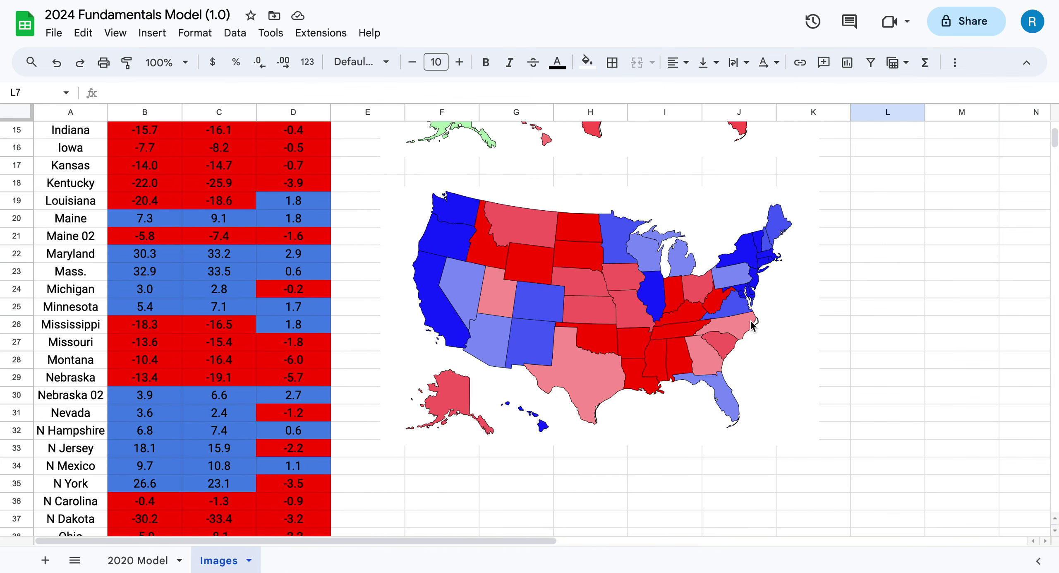
pyautogui.click(806, 324)
pyautogui.click(867, 341)
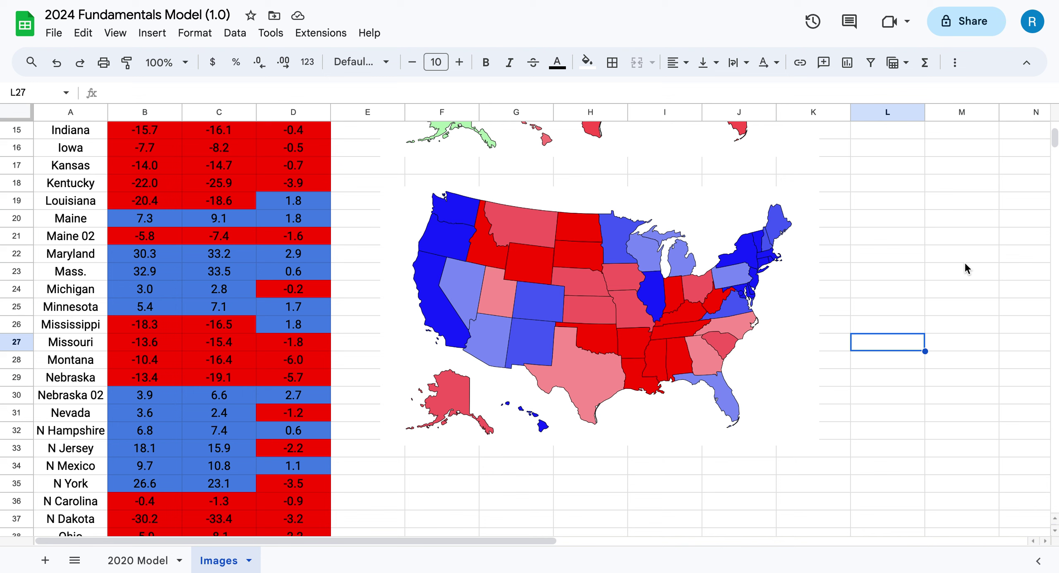
pyautogui.click(994, 185)
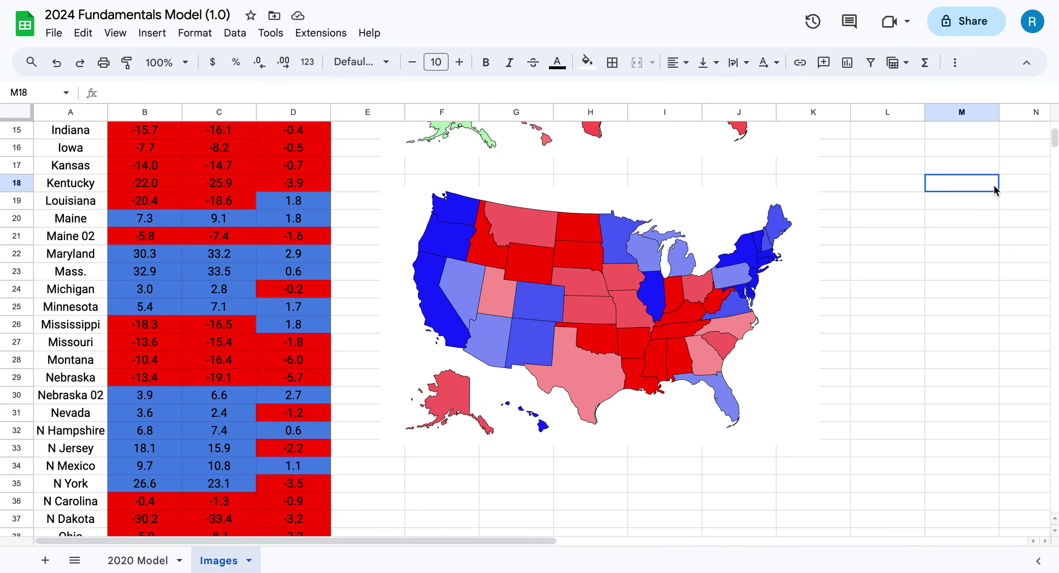
pyautogui.scroll(5, 905, 175)
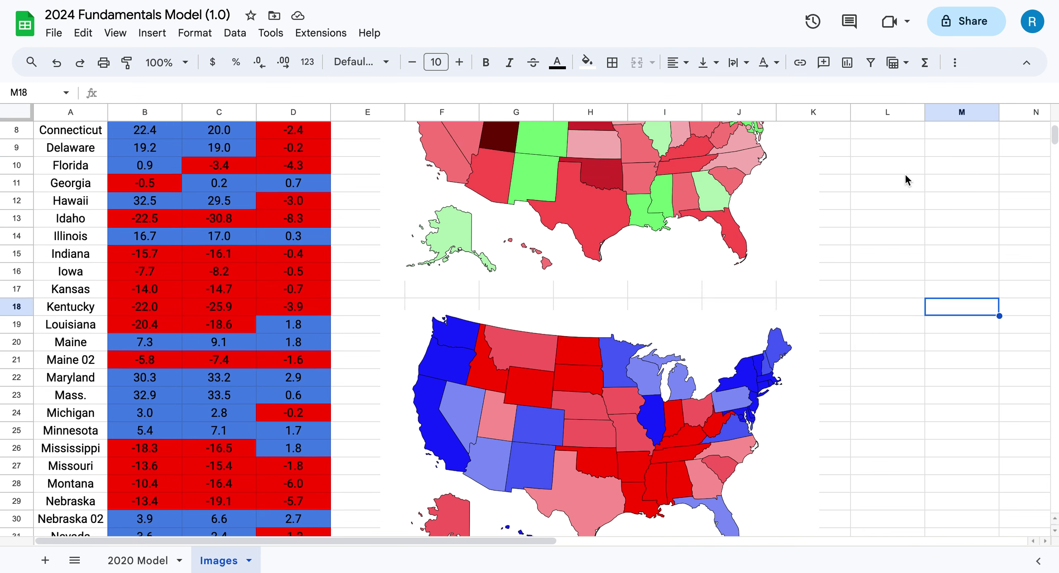
pyautogui.click(873, 258)
pyautogui.moveTo(883, 193); pyautogui.dragTo(884, 276)
pyautogui.click(910, 226)
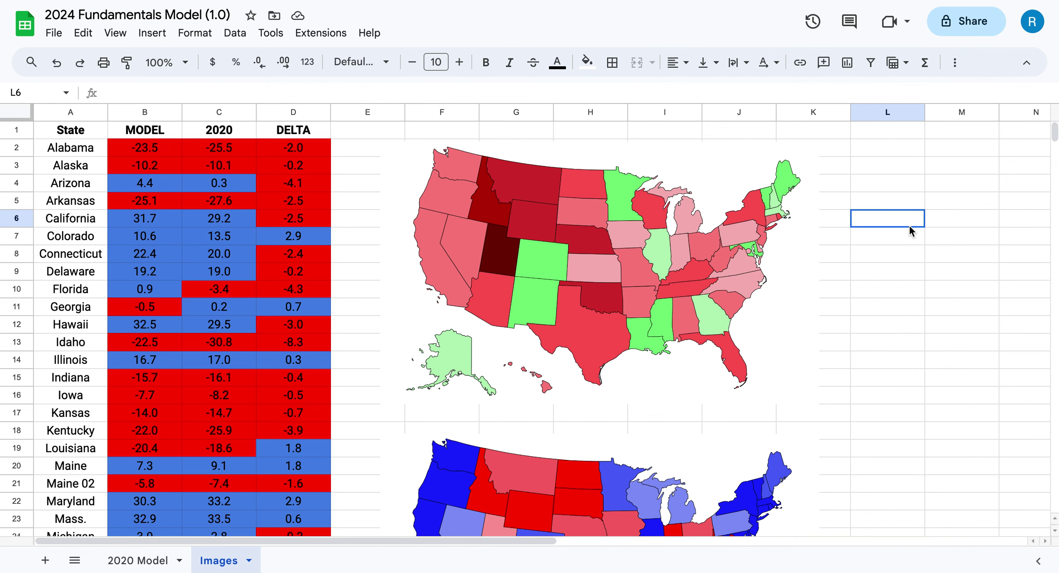
pyautogui.moveTo(910, 207); pyautogui.dragTo(909, 228)
pyautogui.click(890, 252)
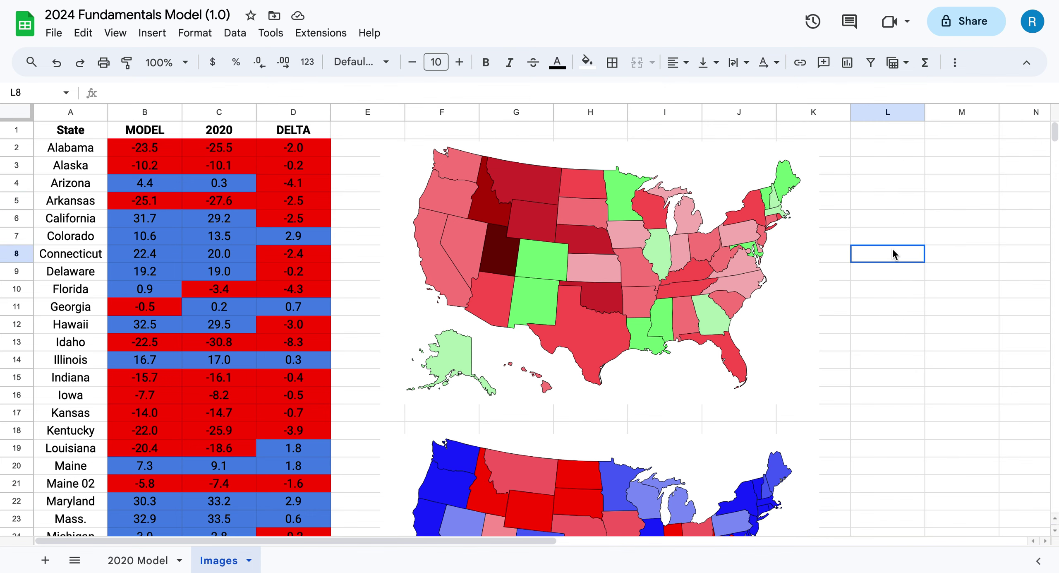
pyautogui.click(138, 560)
pyautogui.scroll(-10, 295, 259)
pyautogui.scroll(10, 295, 259)
pyautogui.click(219, 560)
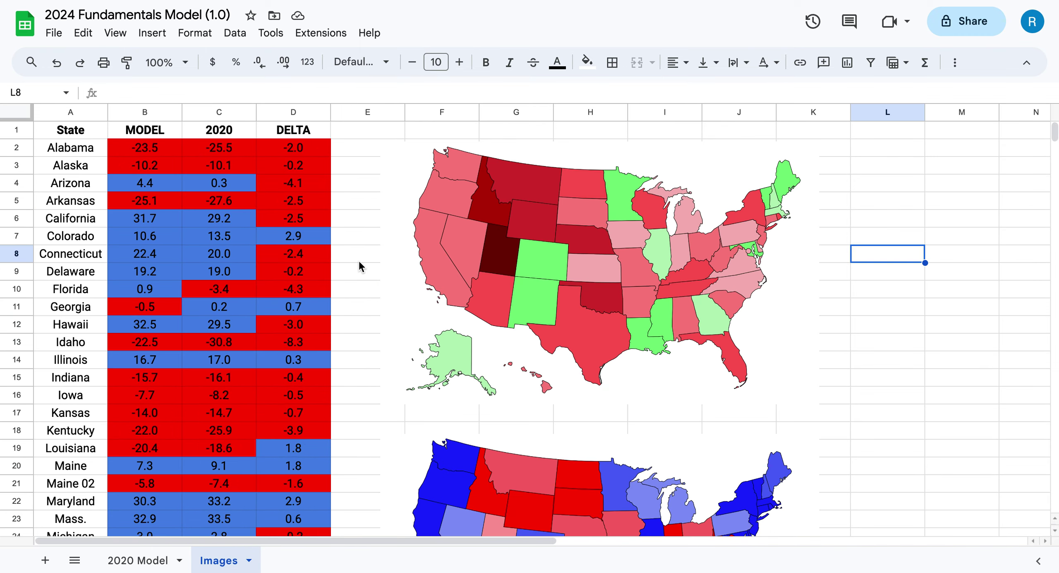
pyautogui.moveTo(920, 195); pyautogui.dragTo(914, 218)
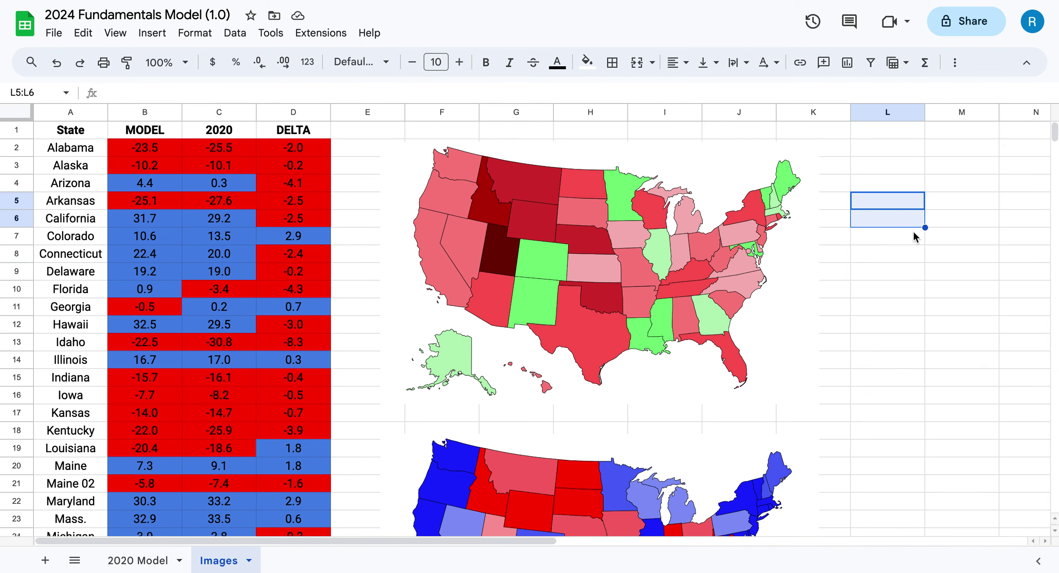
pyautogui.click(913, 230)
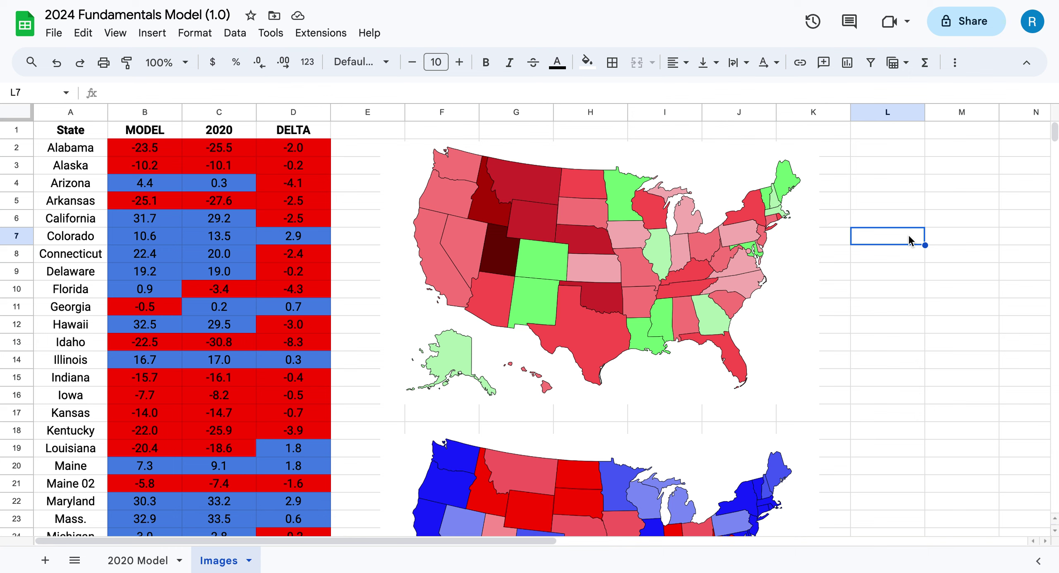
pyautogui.scroll(-5, 641, 407)
pyautogui.click(893, 359)
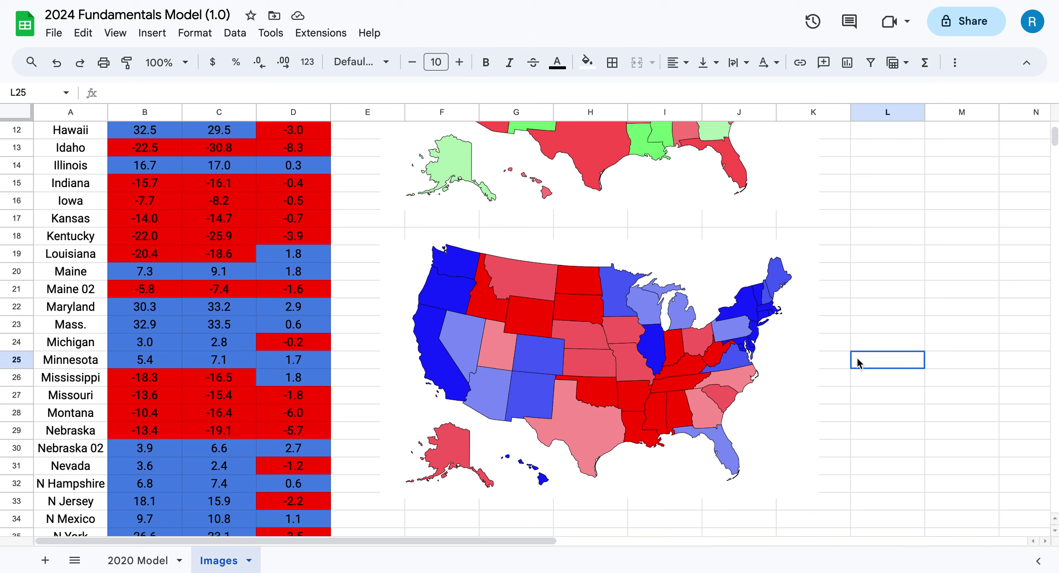
pyautogui.scroll(5, 763, 321)
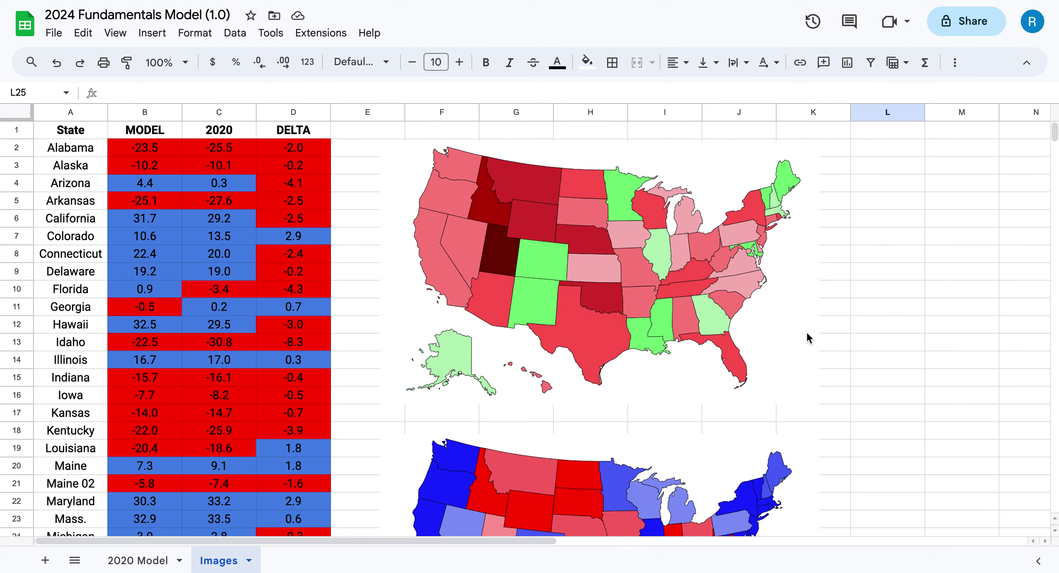
pyautogui.click(930, 255)
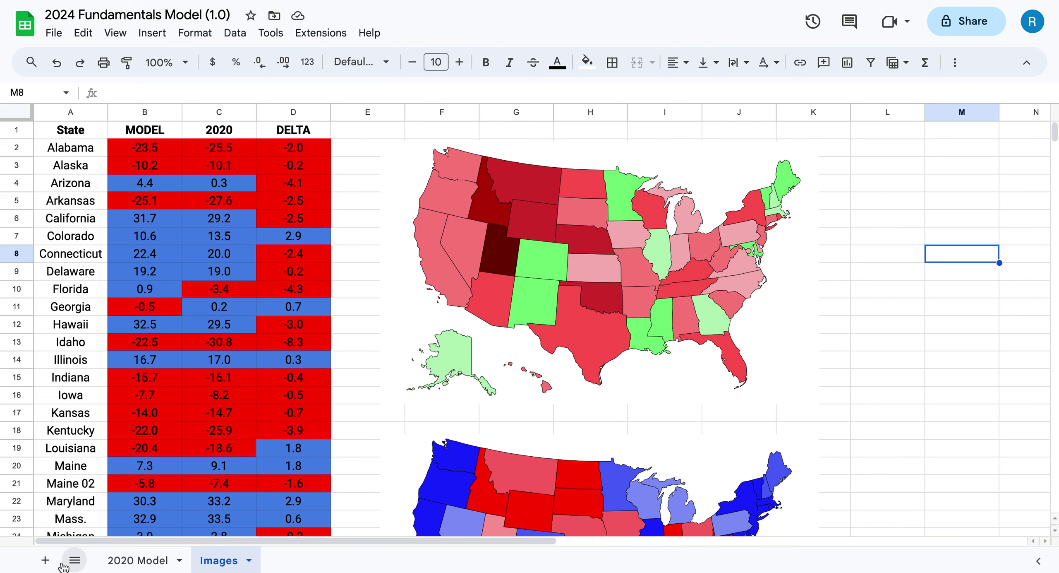
pyautogui.click(141, 560)
# On 2020 Model, review the 538 Poll Avg, PollDisc Adj*, 16 Result and 12-16 Swing* headings
pyautogui.click(150, 147)
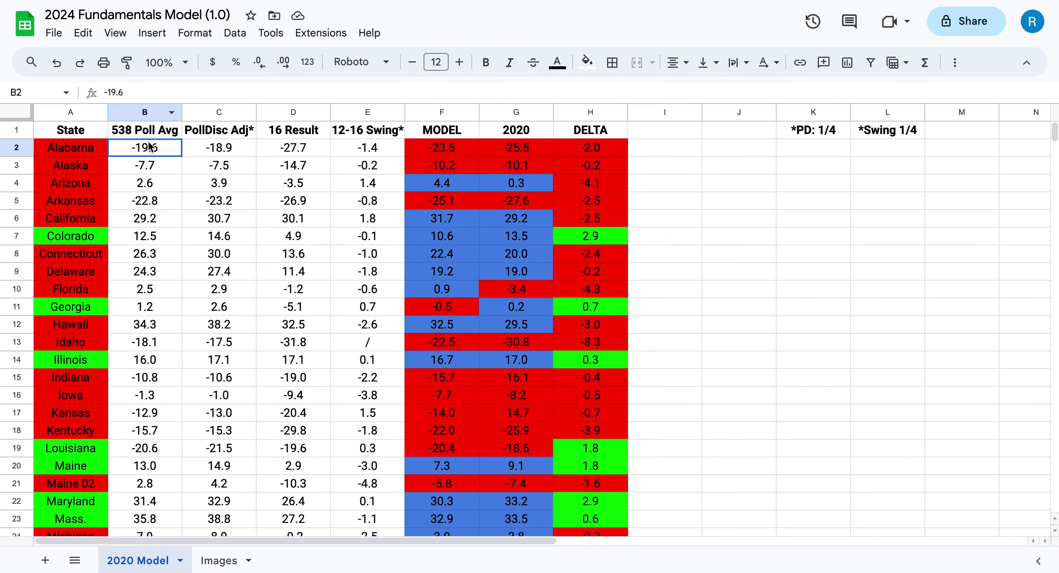
pyautogui.click(169, 134)
pyautogui.click(215, 134)
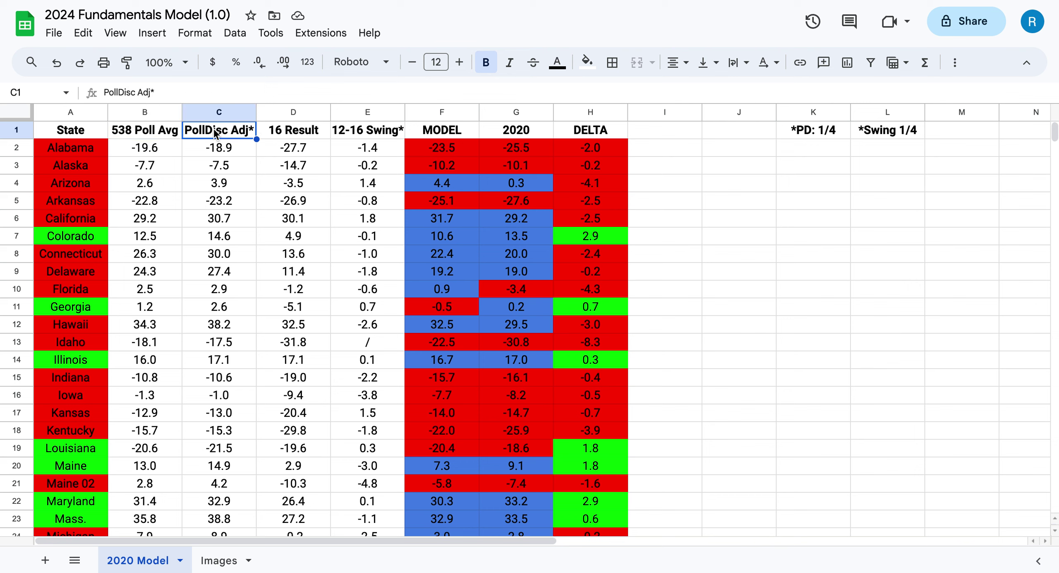
pyautogui.click(301, 133)
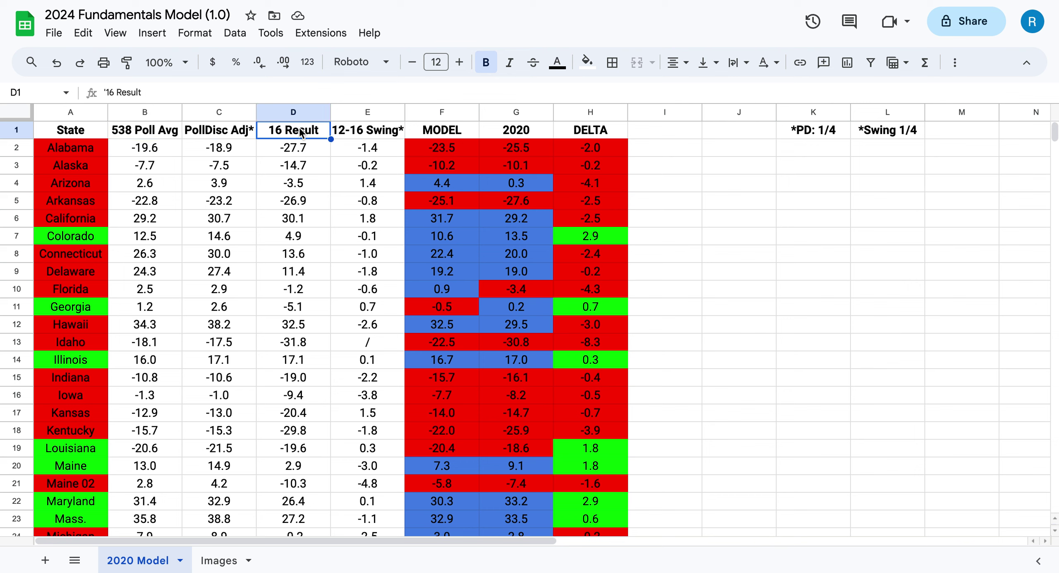
pyautogui.click(361, 134)
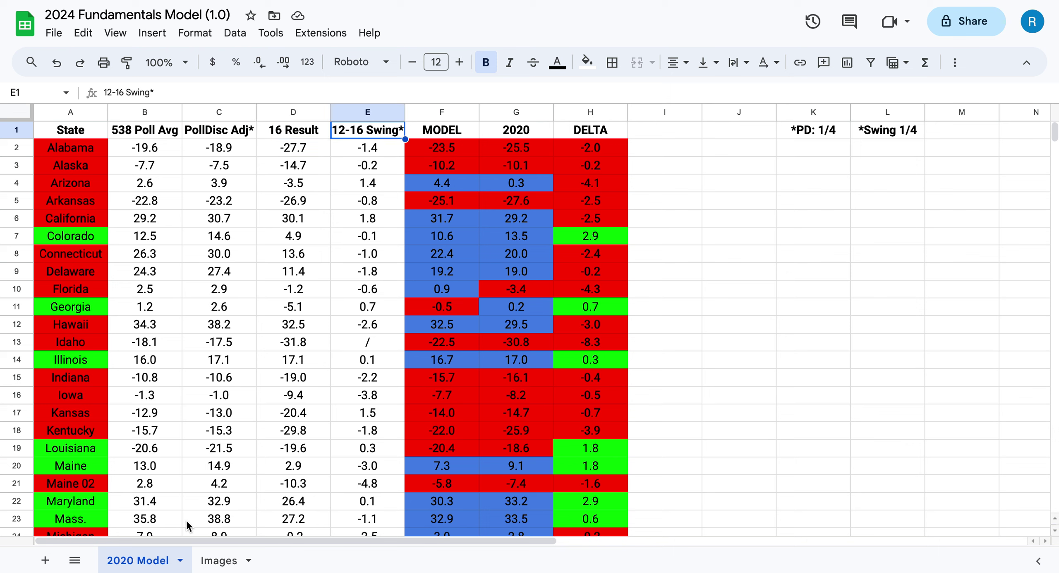
# Select the MODEL column values and Alaska's DELTA value, then return to the Images sheet
pyautogui.click(441, 130)
pyautogui.keyDown('shift'); pyautogui.click(453, 518); pyautogui.keyUp('shift')
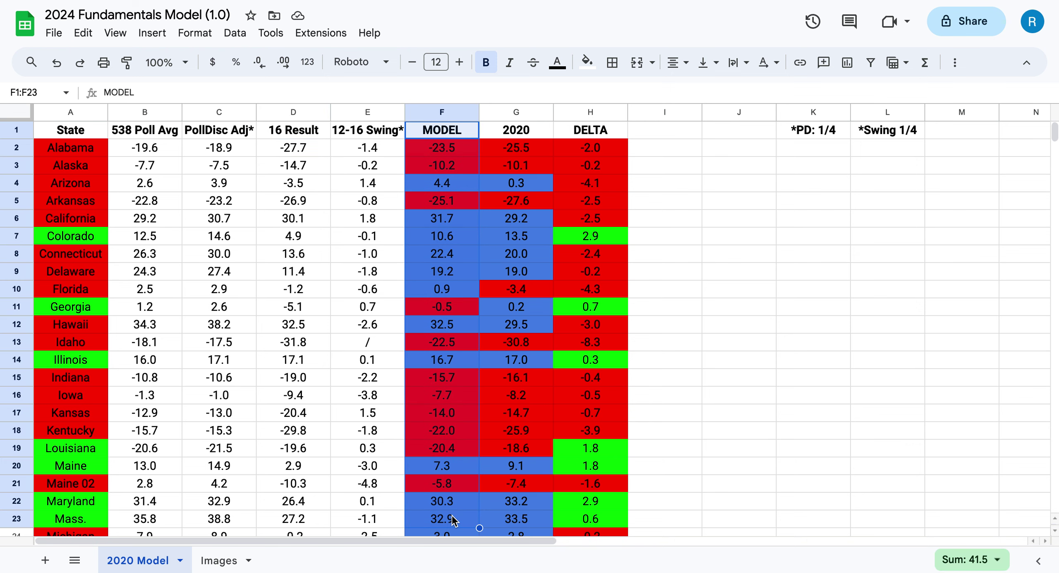
pyautogui.click(453, 518)
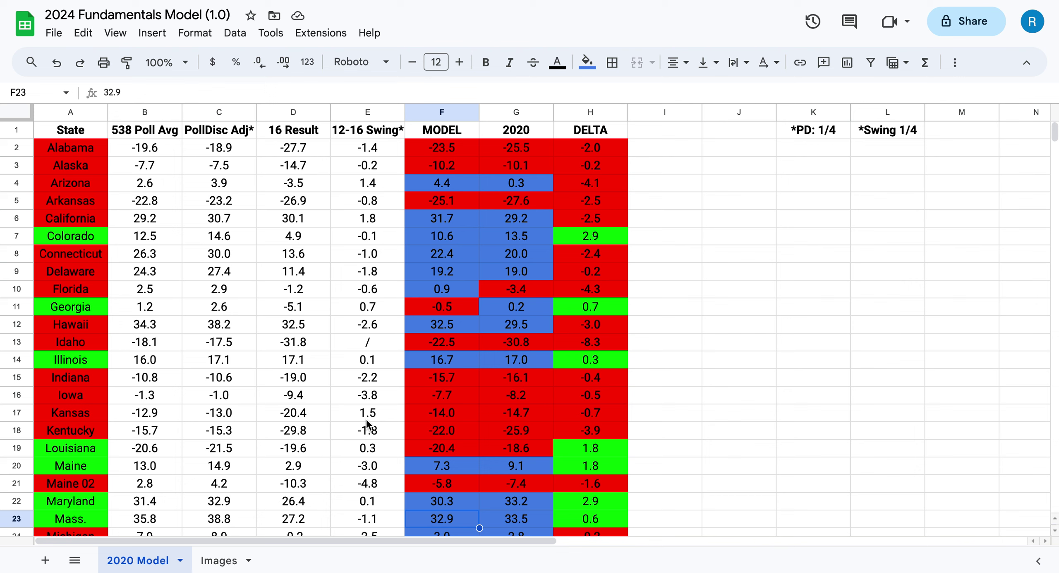
pyautogui.click(579, 343)
pyautogui.click(606, 168)
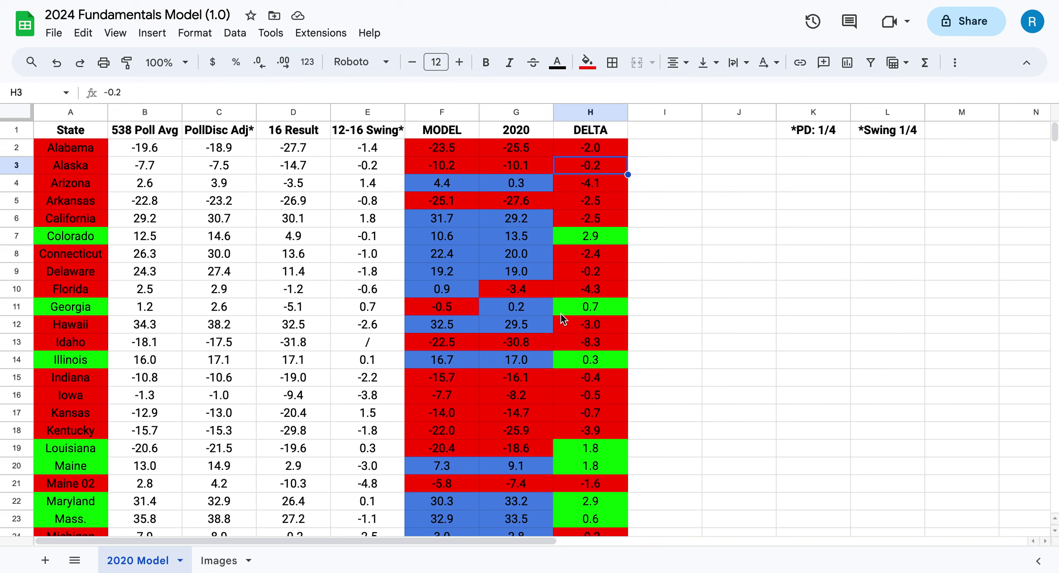
pyautogui.click(219, 560)
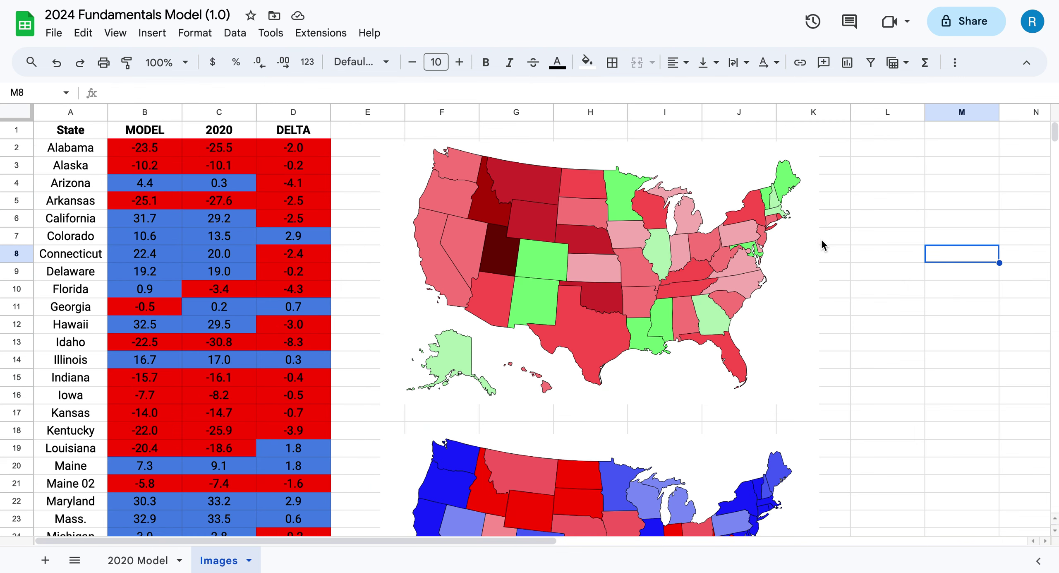
pyautogui.click(906, 236)
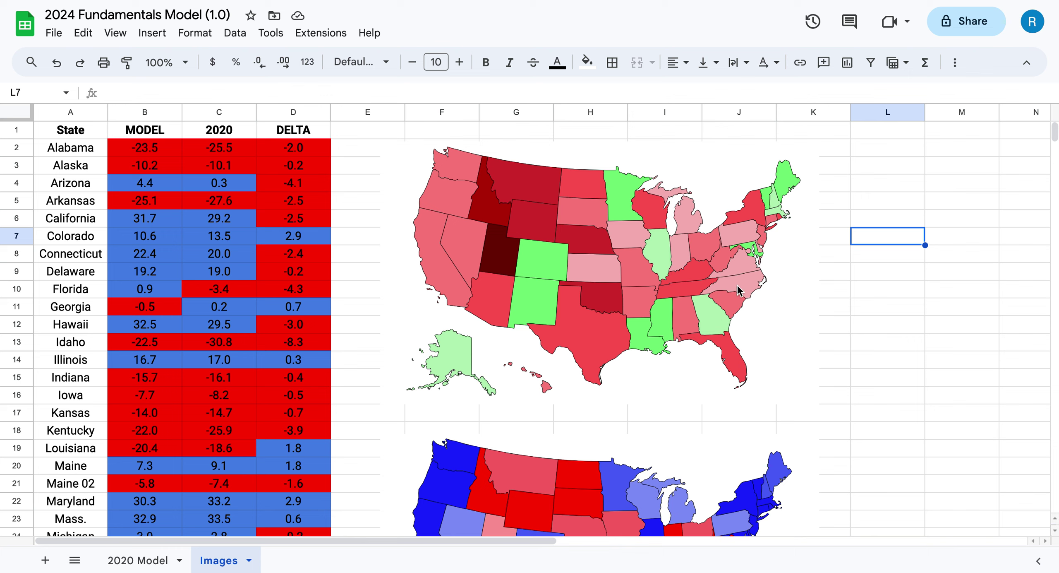
pyautogui.click(883, 306)
pyautogui.click(973, 237)
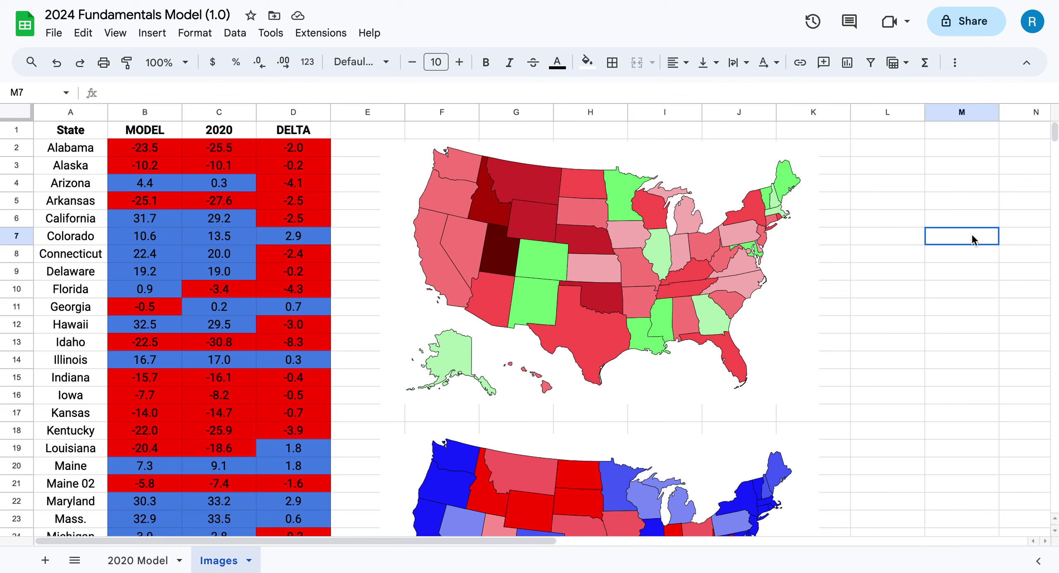
pyautogui.click(859, 240)
pyautogui.click(834, 238)
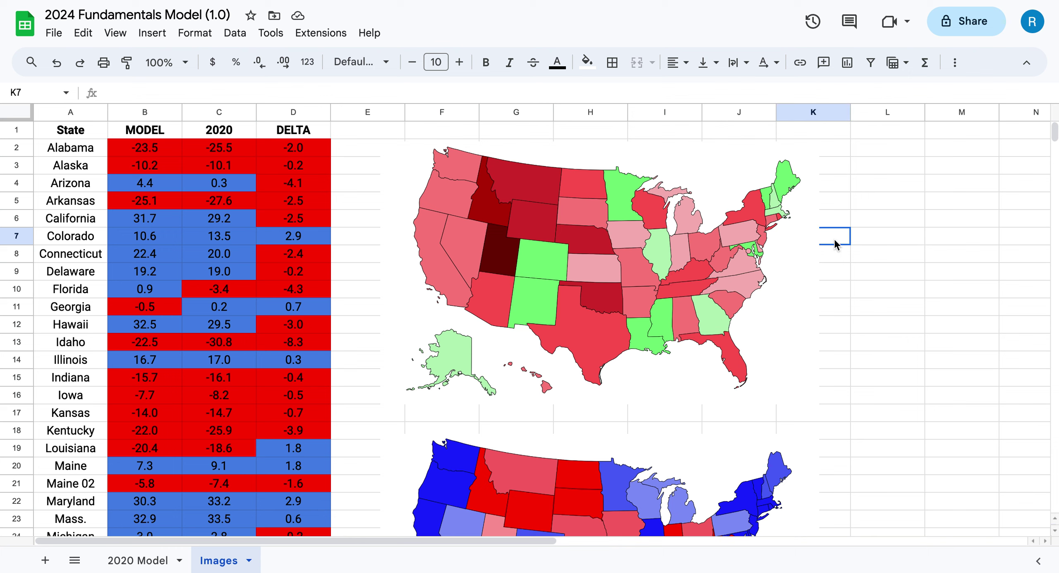
pyautogui.click(893, 216)
pyautogui.click(895, 155)
pyautogui.click(896, 126)
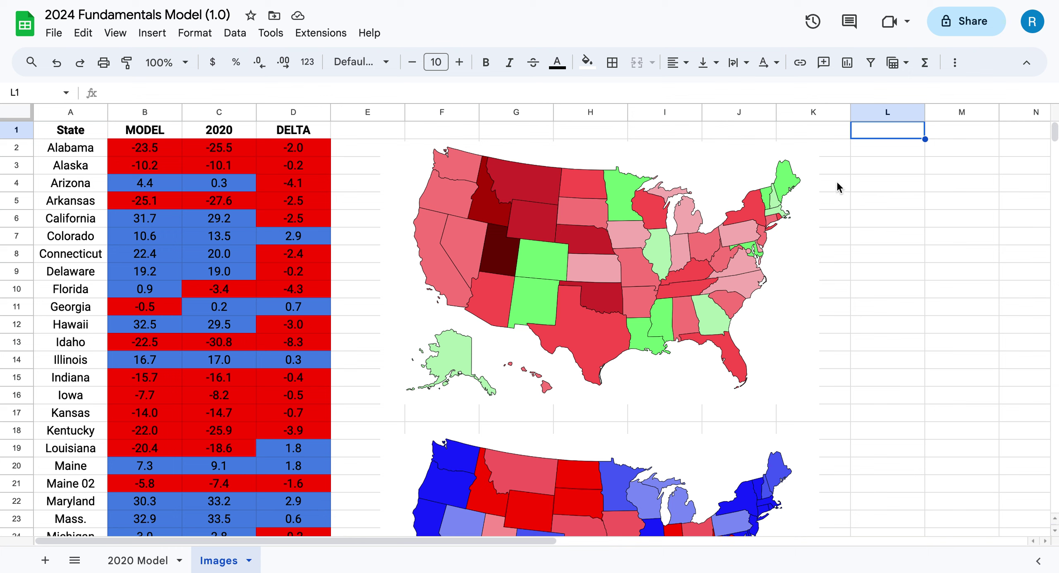
pyautogui.click(898, 223)
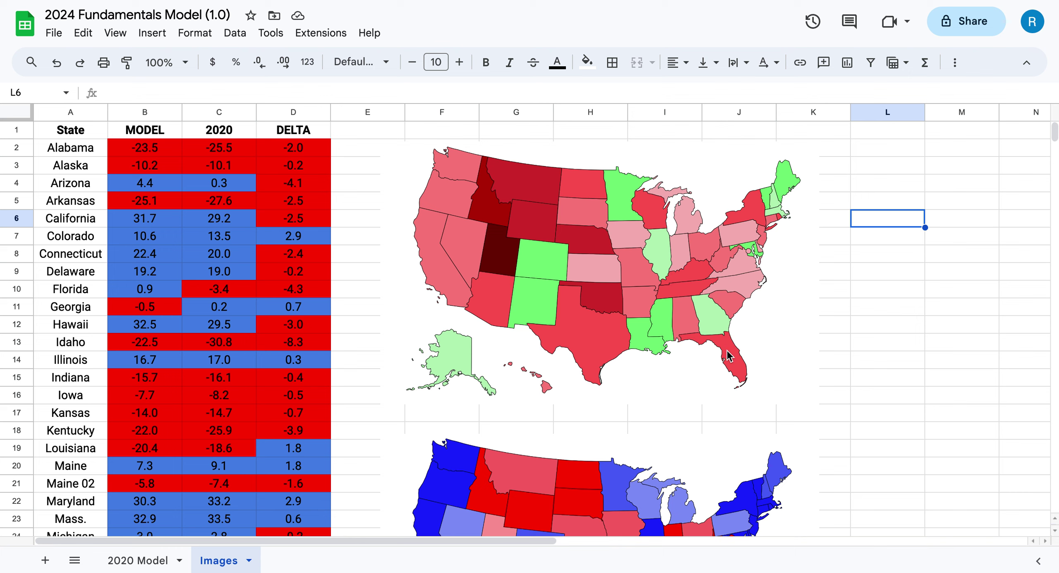
pyautogui.click(927, 288)
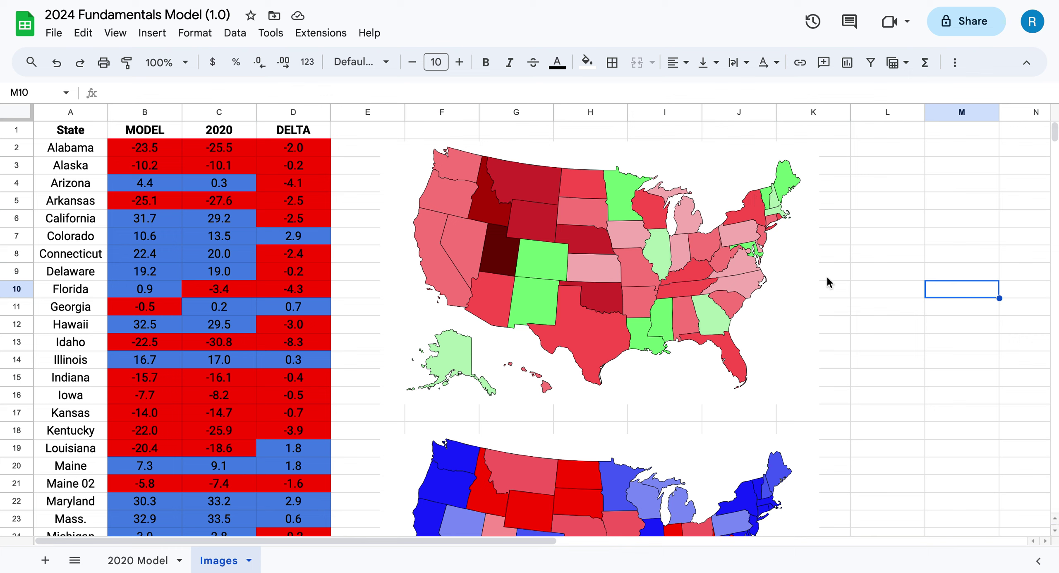
pyautogui.click(934, 228)
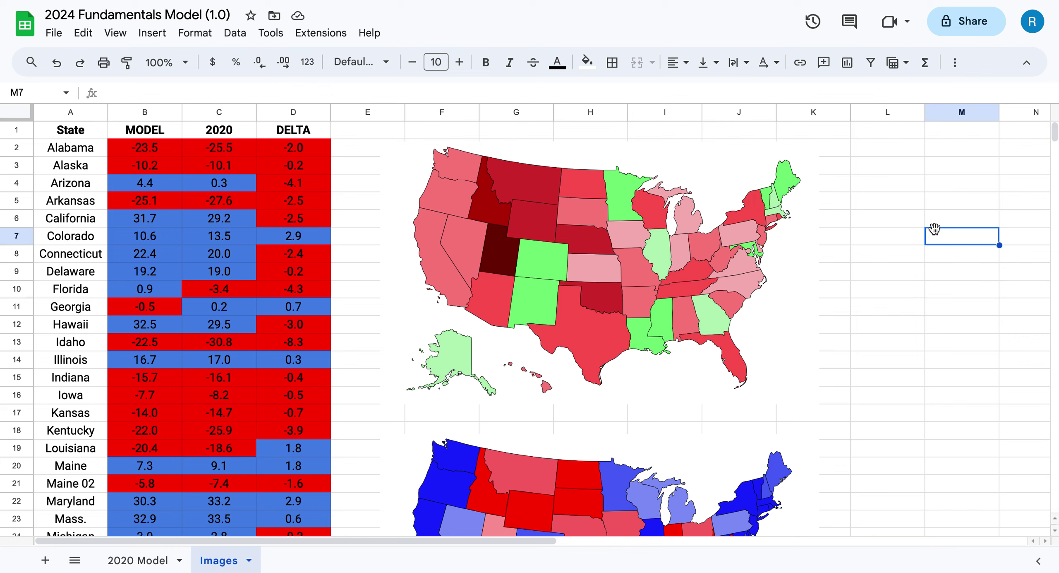
pyautogui.click(894, 153)
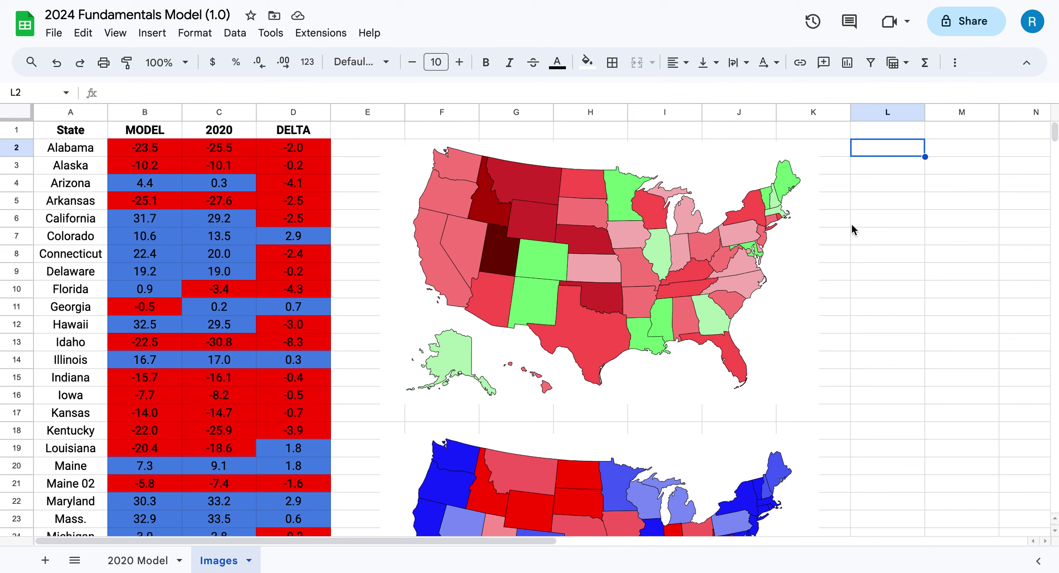
pyautogui.click(934, 186)
pyautogui.click(891, 206)
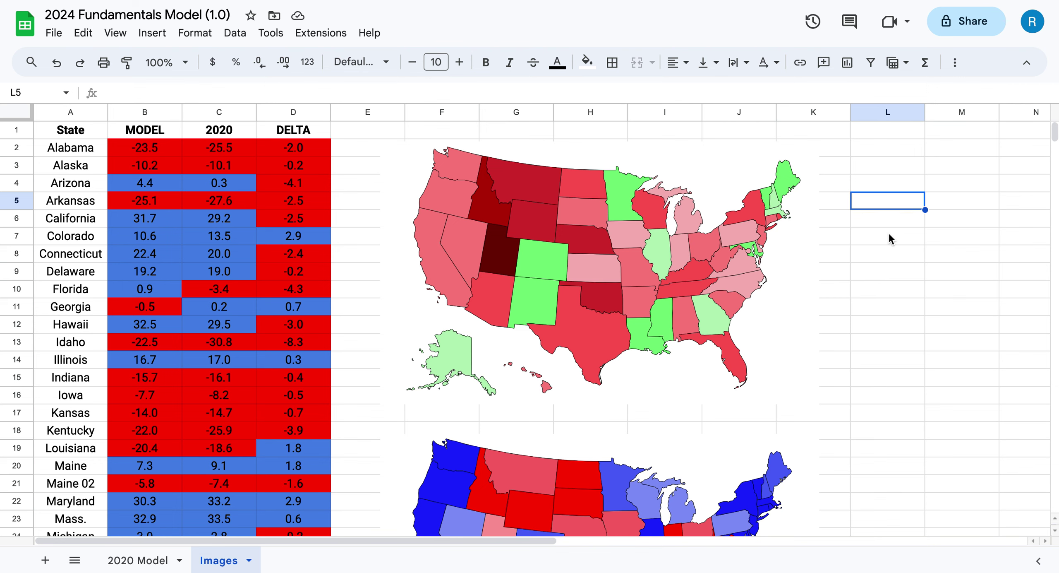
pyautogui.click(138, 560)
pyautogui.click(252, 293)
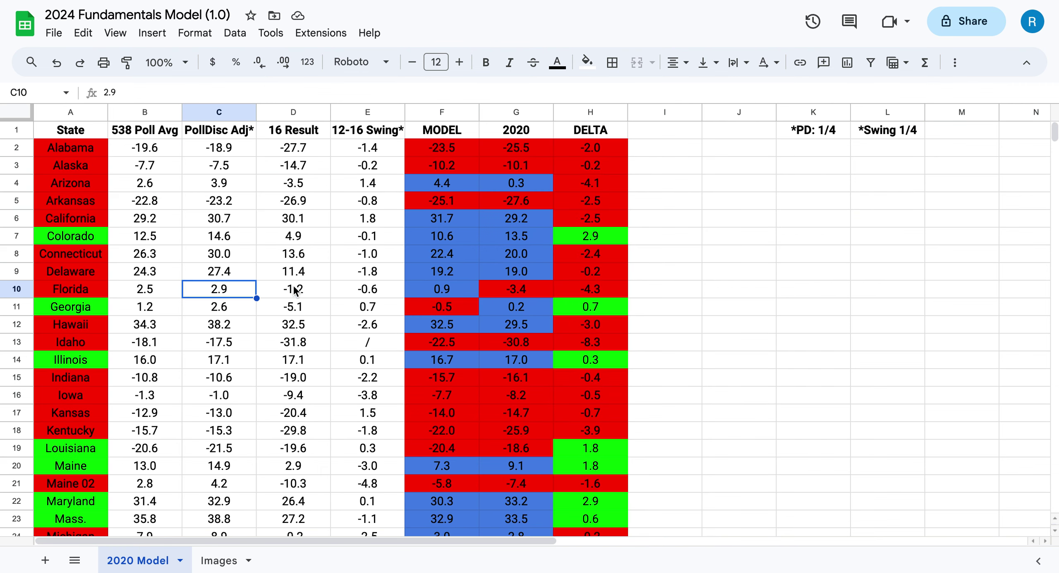
pyautogui.click(219, 560)
pyautogui.click(586, 285)
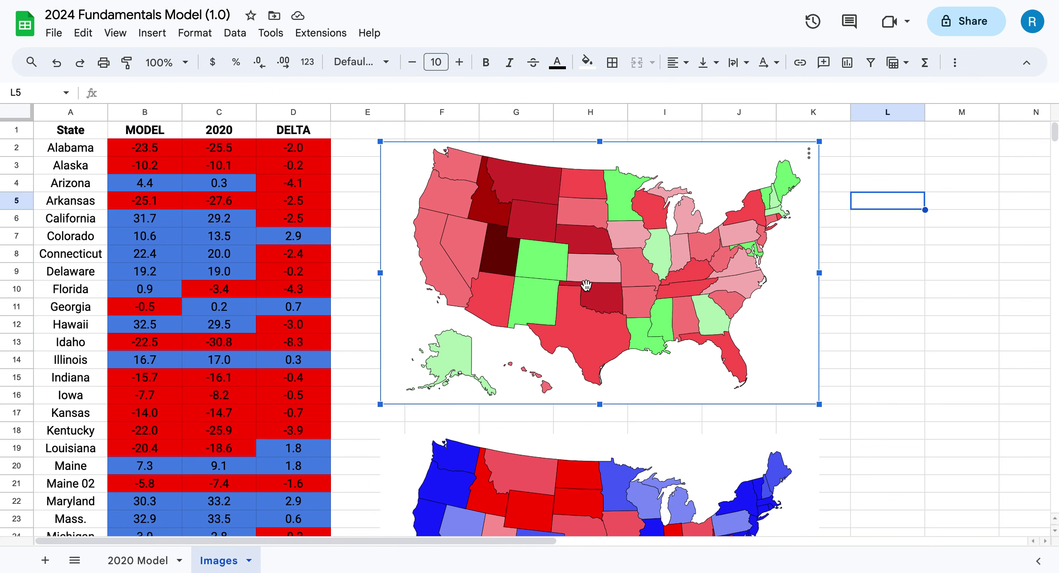
pyautogui.scroll(-3, 586, 285)
pyautogui.click(811, 299)
pyautogui.click(887, 301)
pyautogui.scroll(-1, 887, 297)
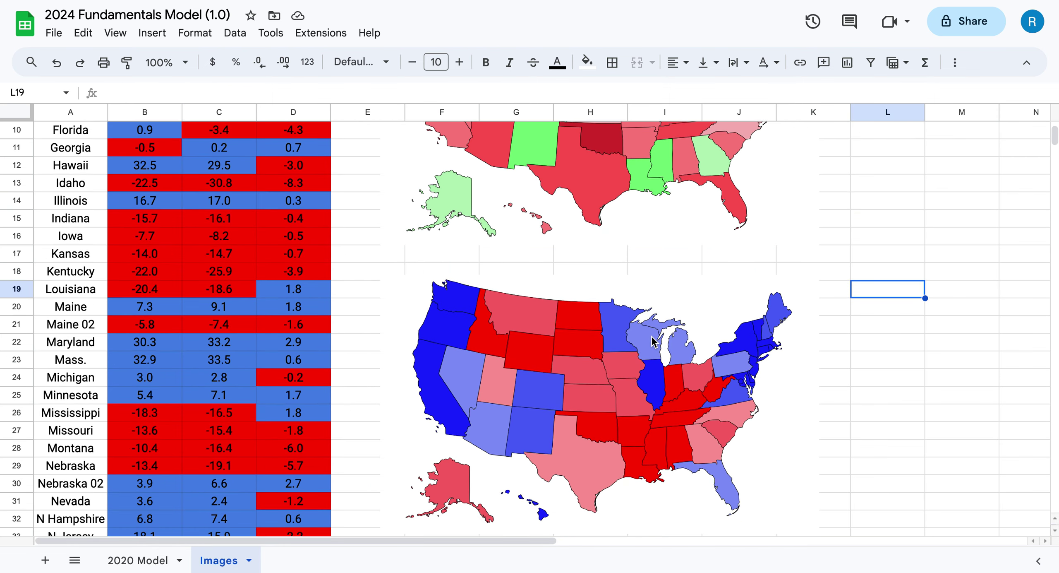
pyautogui.scroll(3, 652, 341)
pyautogui.click(669, 244)
pyautogui.click(869, 222)
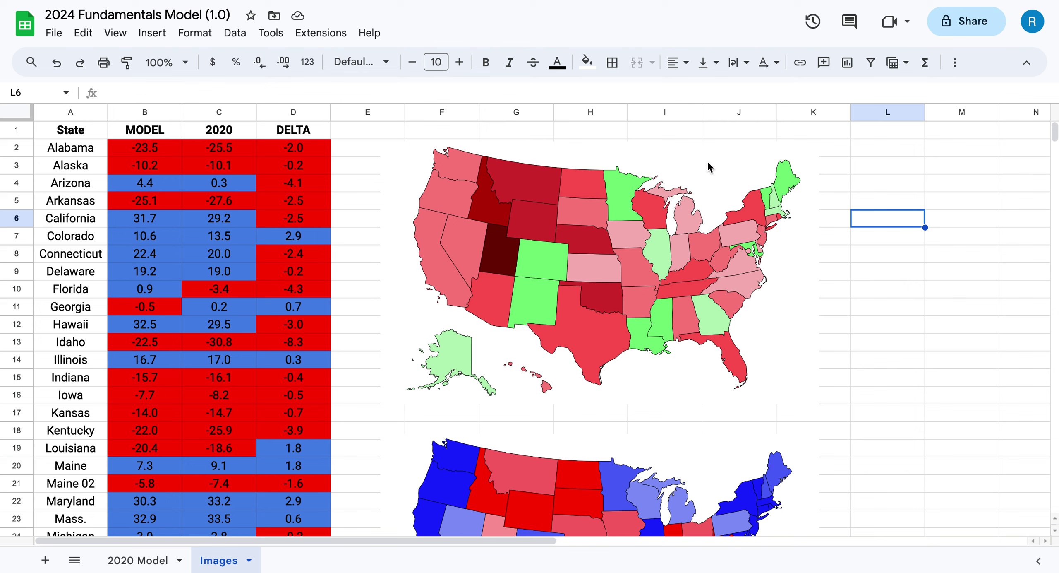
pyautogui.click(346, 186)
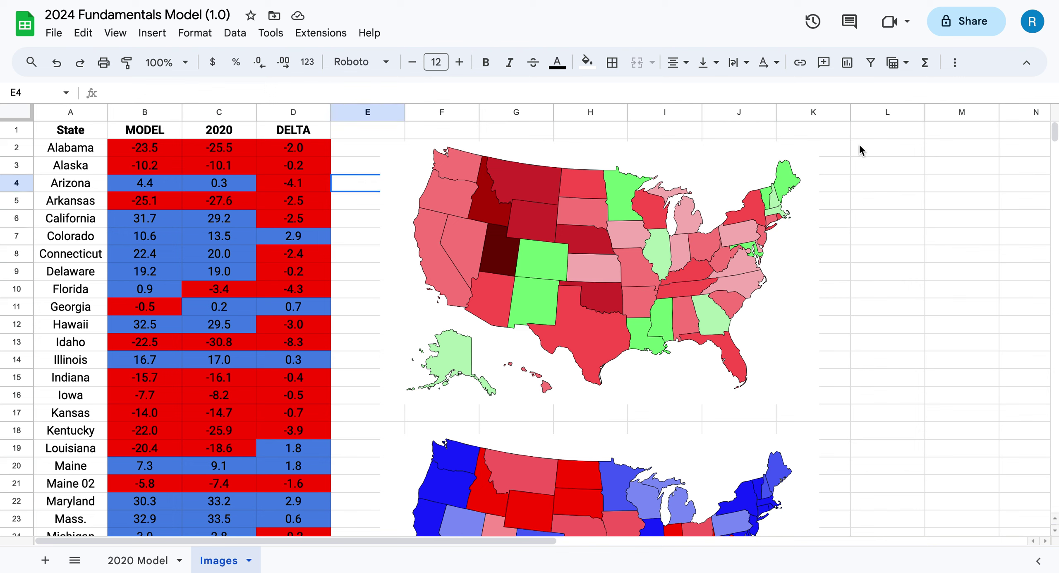
pyautogui.click(873, 129)
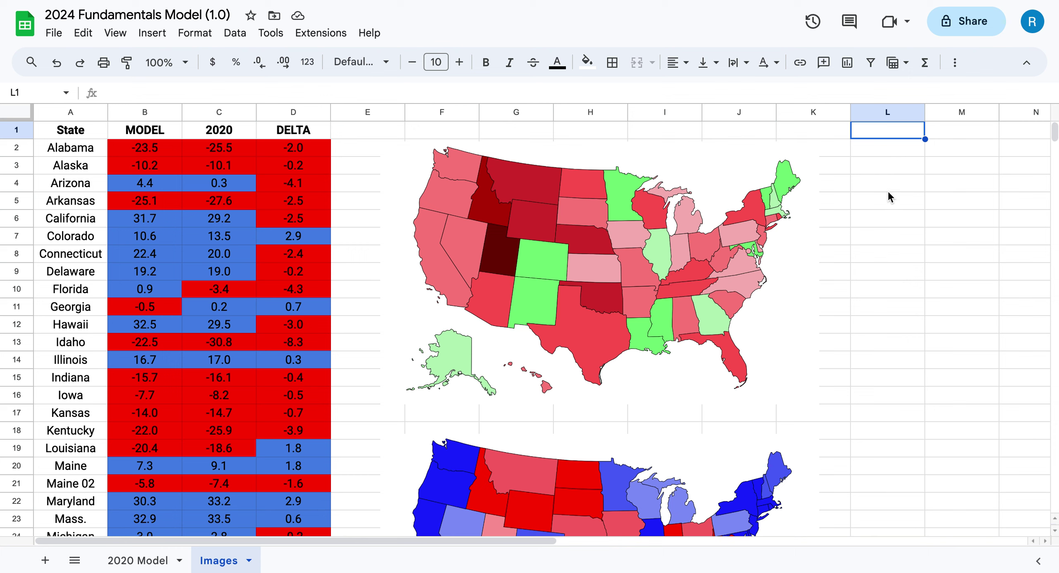